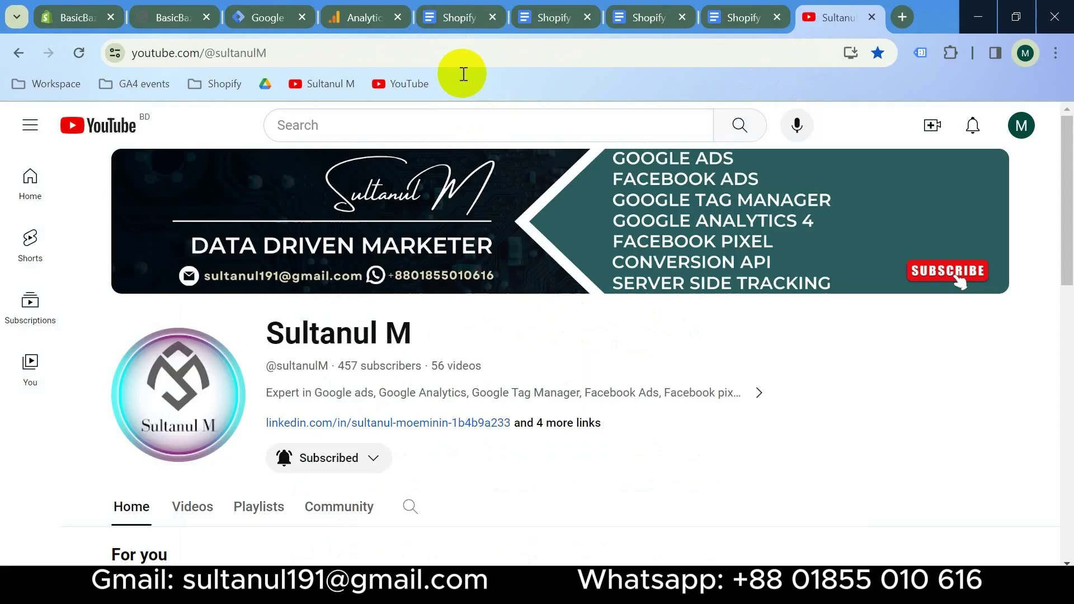
Review the Shopify Tracking checklist, from enabling the data layer without paid apps to Facebook pixel setup
click(465, 22)
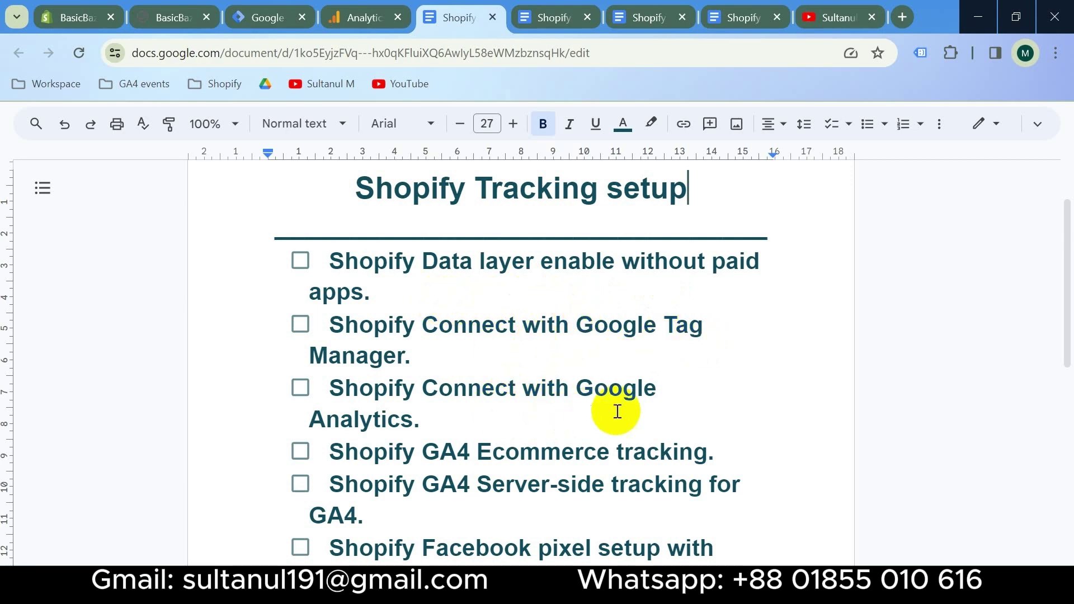
scroll(581, 446, down, 2)
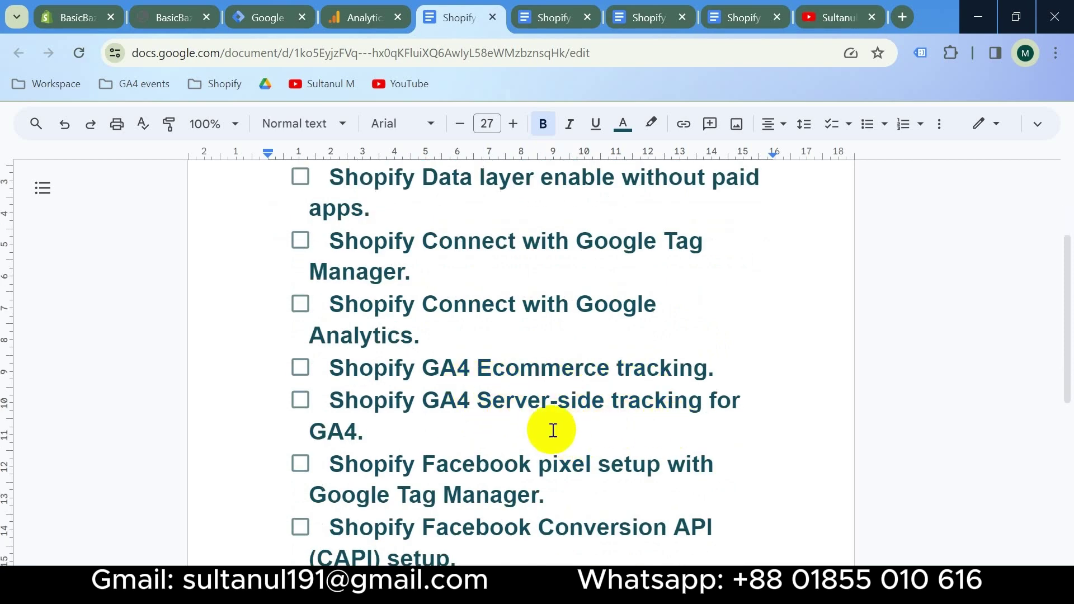
scroll(553, 430, down, 2)
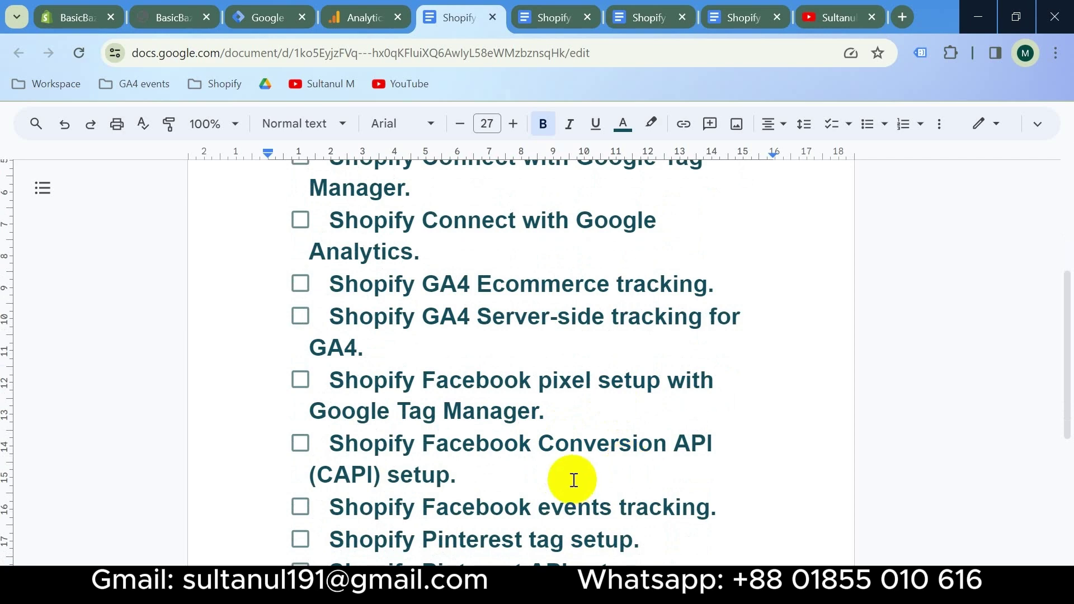
scroll(569, 481, up, 3)
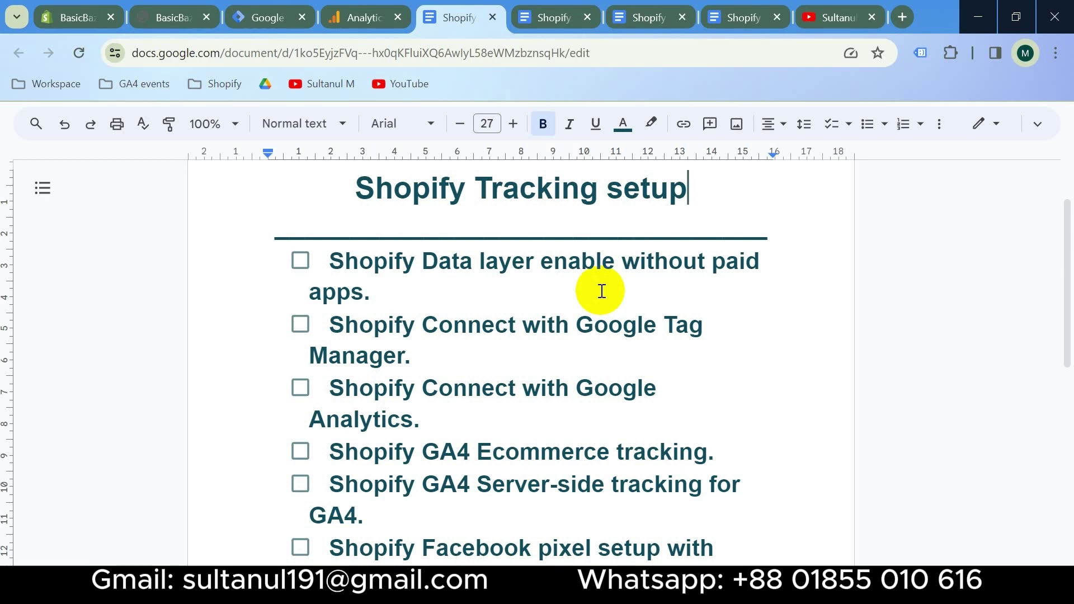
Look over the BasicBazars Shopify storefront
click(171, 17)
scroll(652, 367, down, 14)
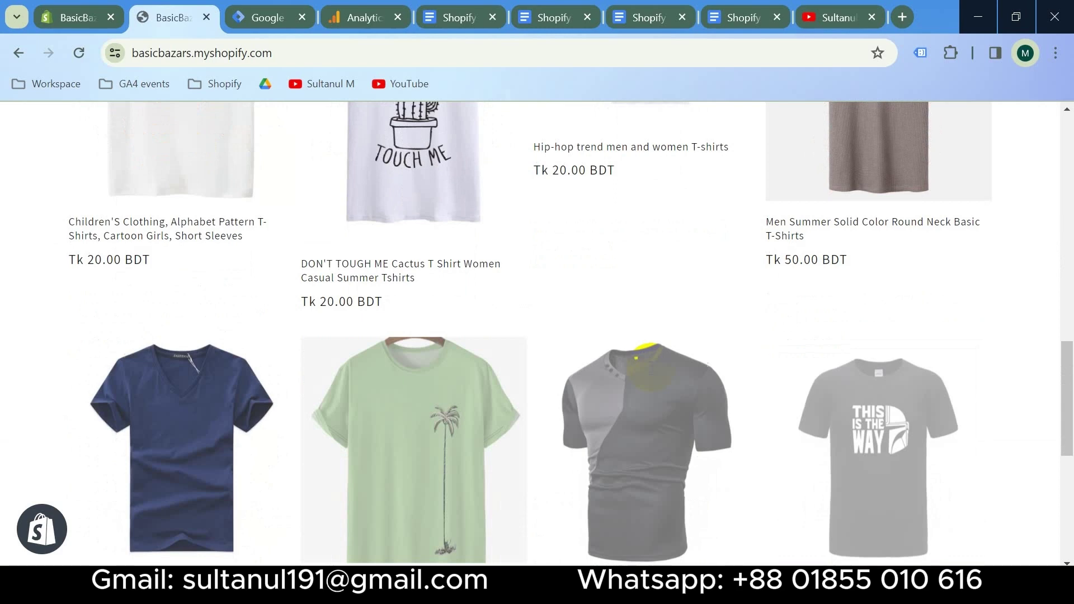
scroll(508, 240, up, 14)
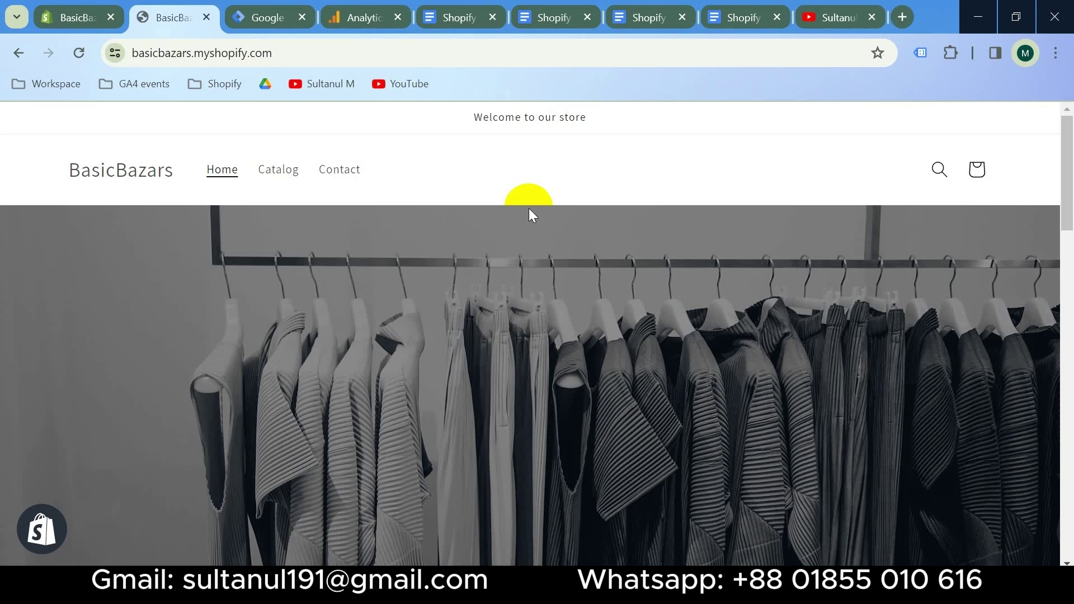
Bring up the Shopify Data Layer Enable checklist, then start a blank browser tab
click(551, 17)
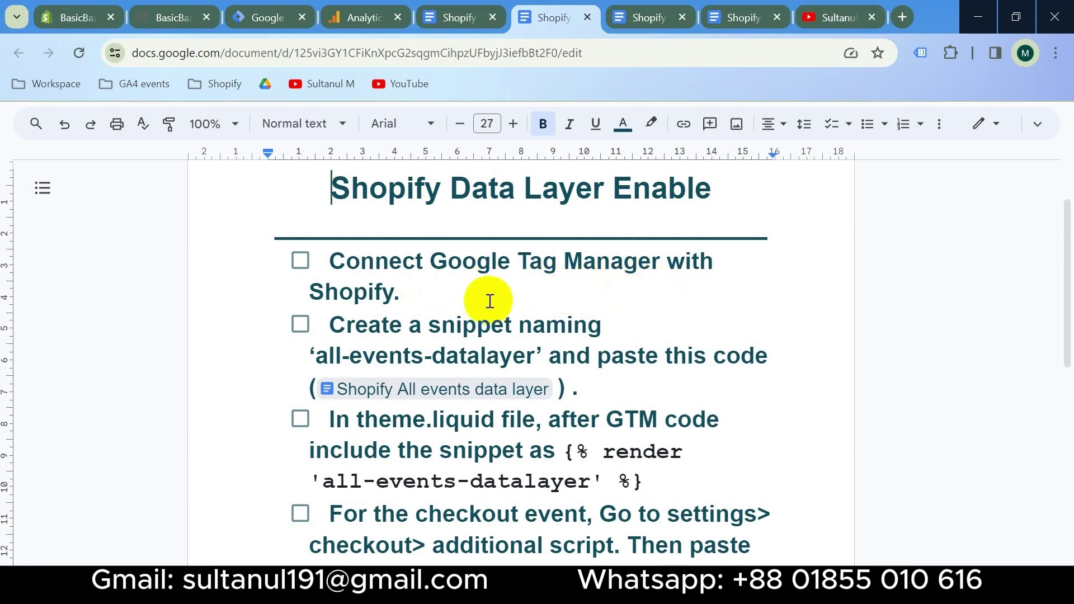
click(462, 302)
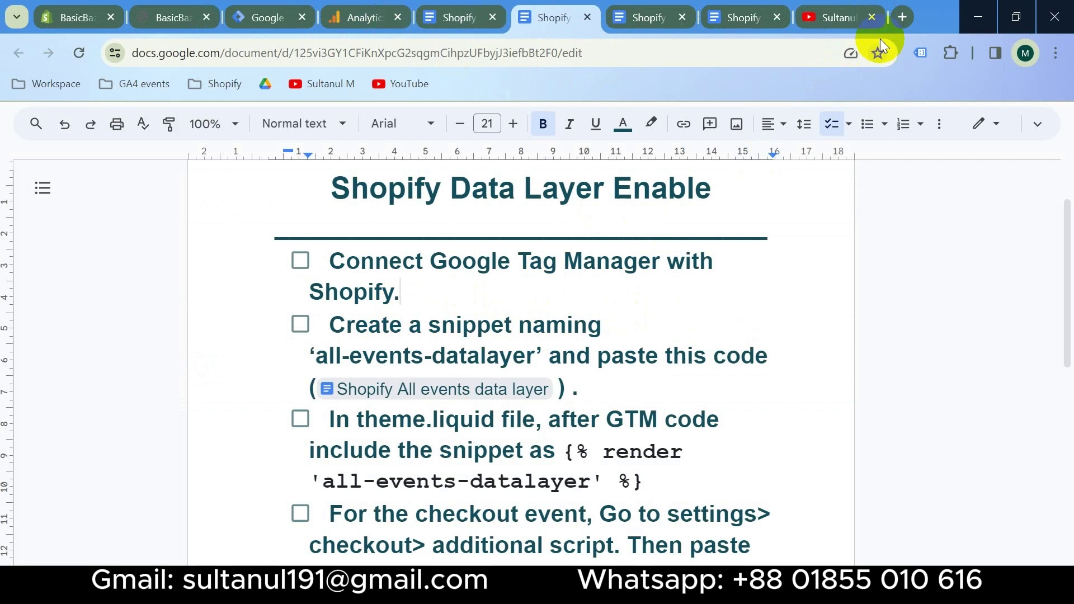
click(903, 16)
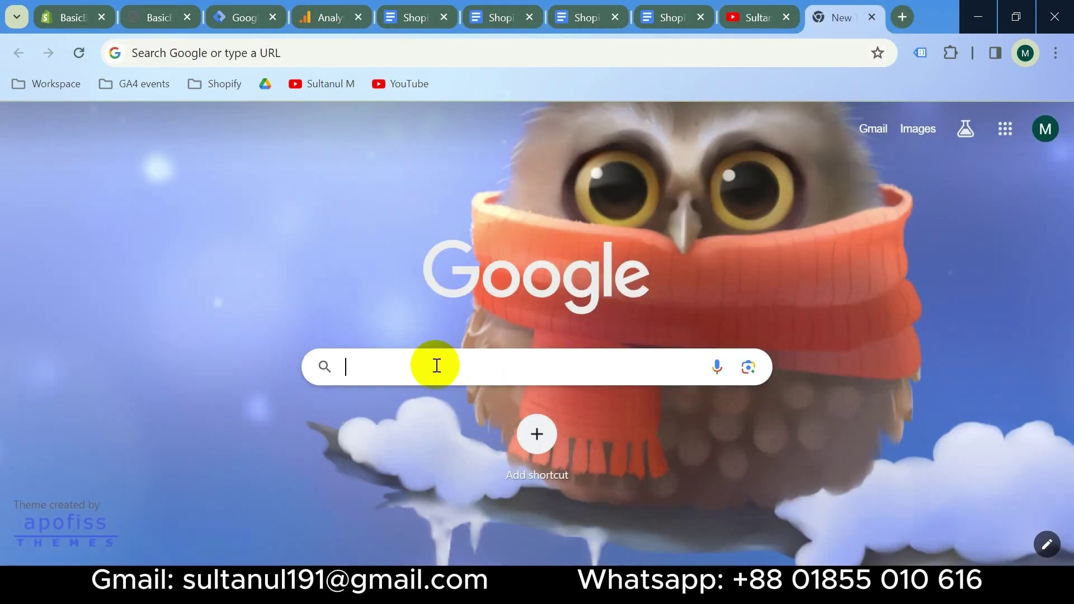
Search Google for 'google tag manager' and open the Tag Manager accounts overview
click(436, 366)
text(g)
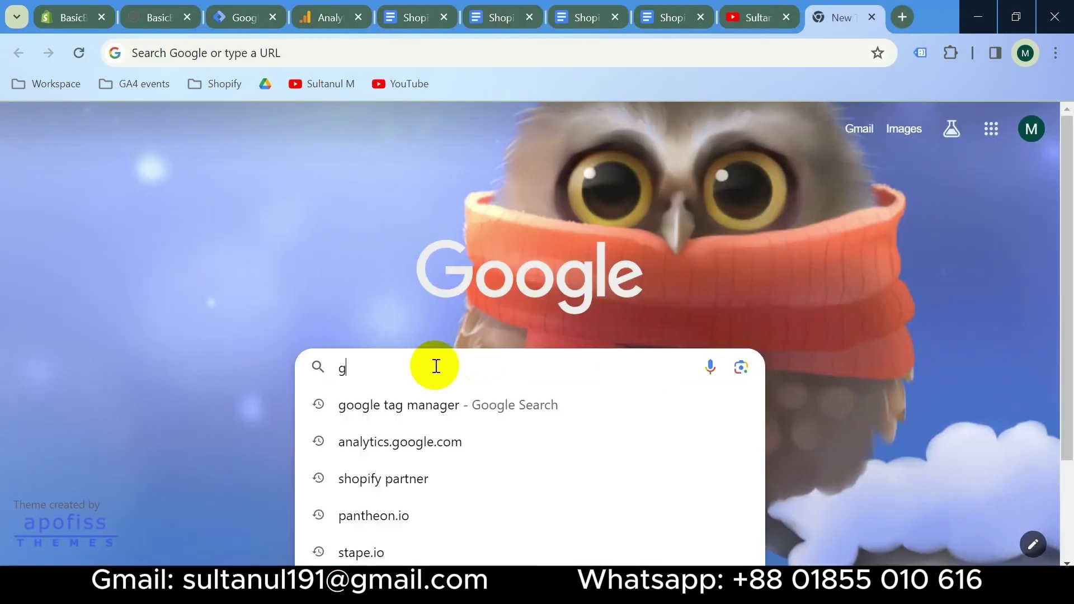
text(oogle tag manage)
key(BackSpace)
key(BackSpace)
text(a)
key(Return)
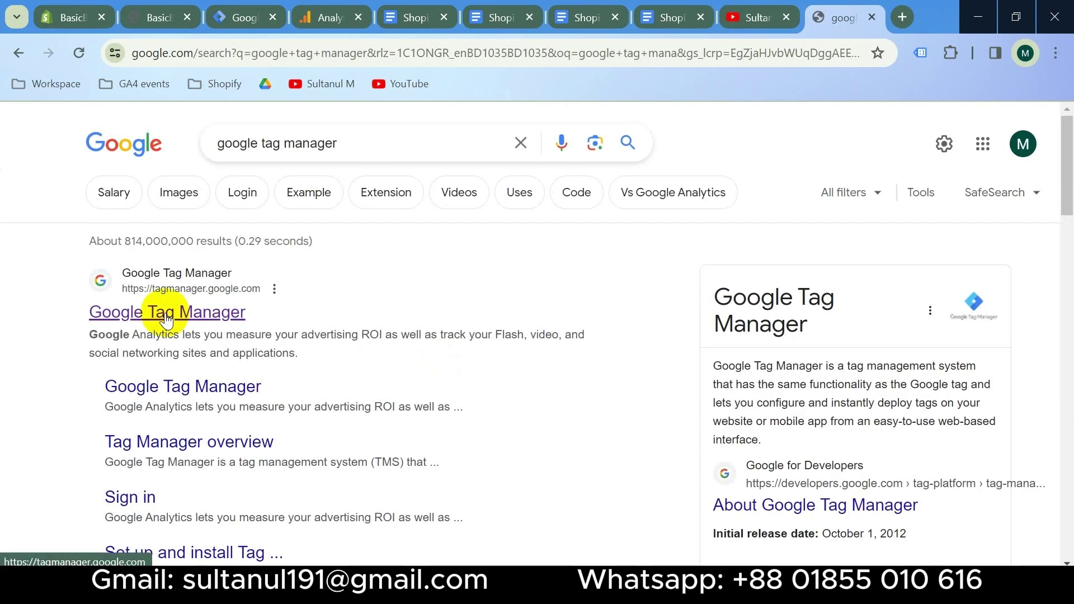
click(166, 317)
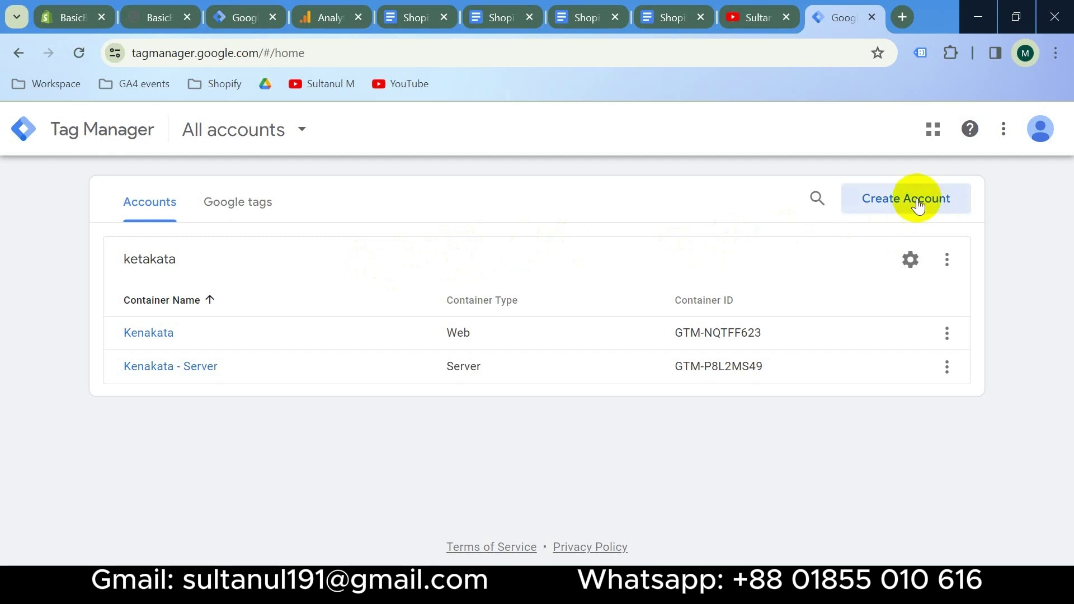
Start a new Tag Manager account named BasicBazars, country Bangladesh, with data sharing enabled
click(907, 206)
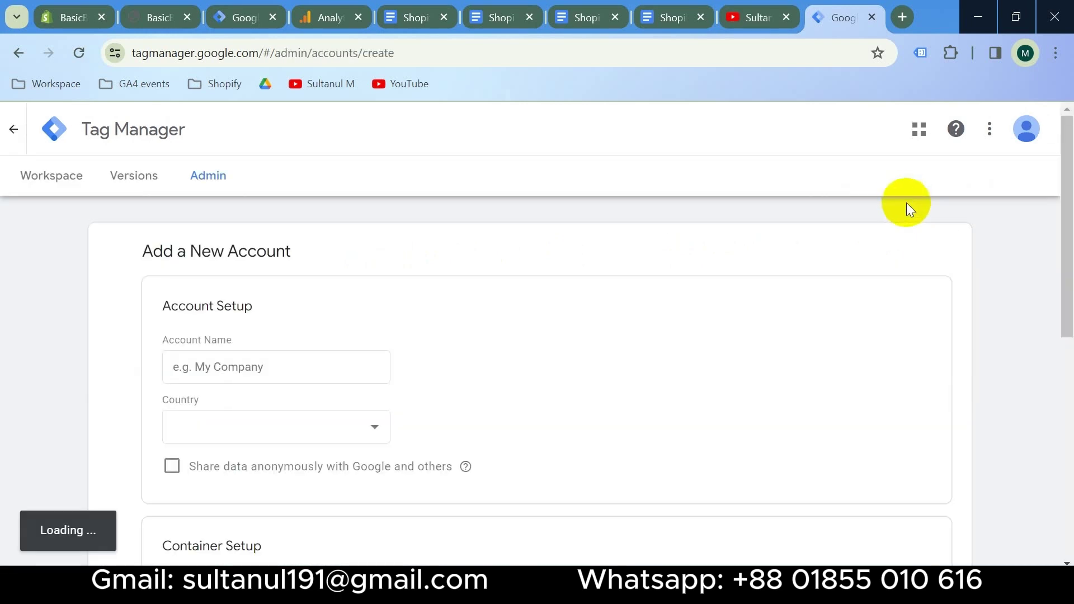
click(247, 367)
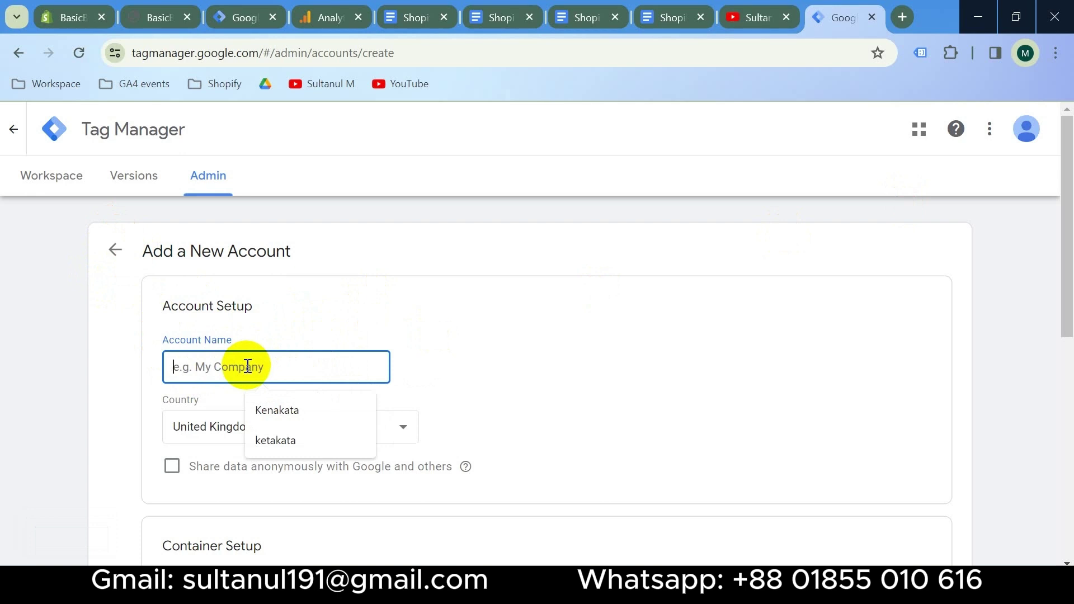
text(Basi)
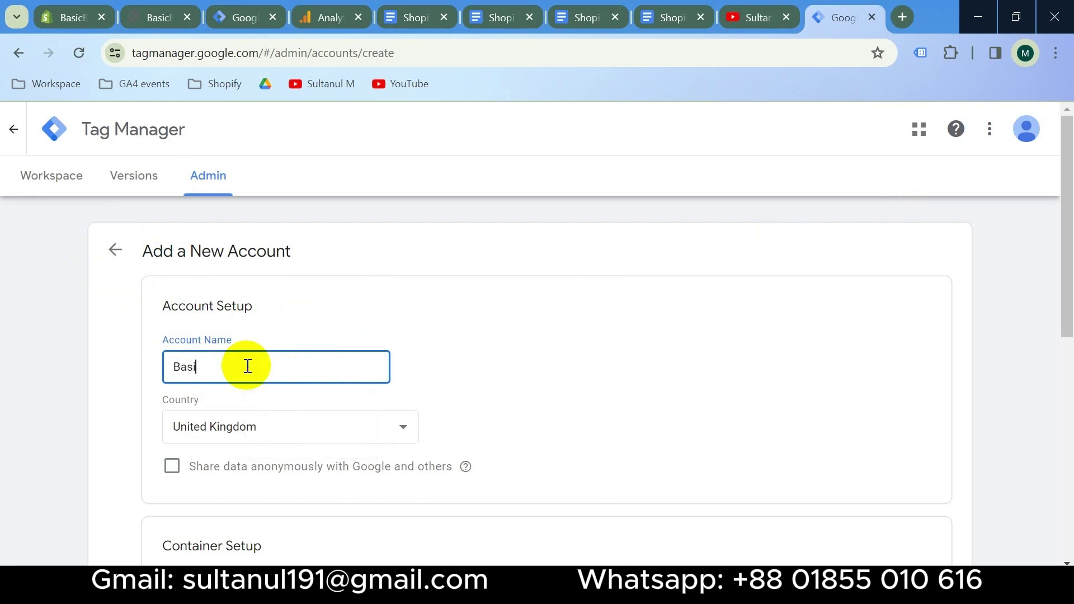
scroll(248, 366, down, 3)
click(344, 258)
scroll(304, 384, down, 2)
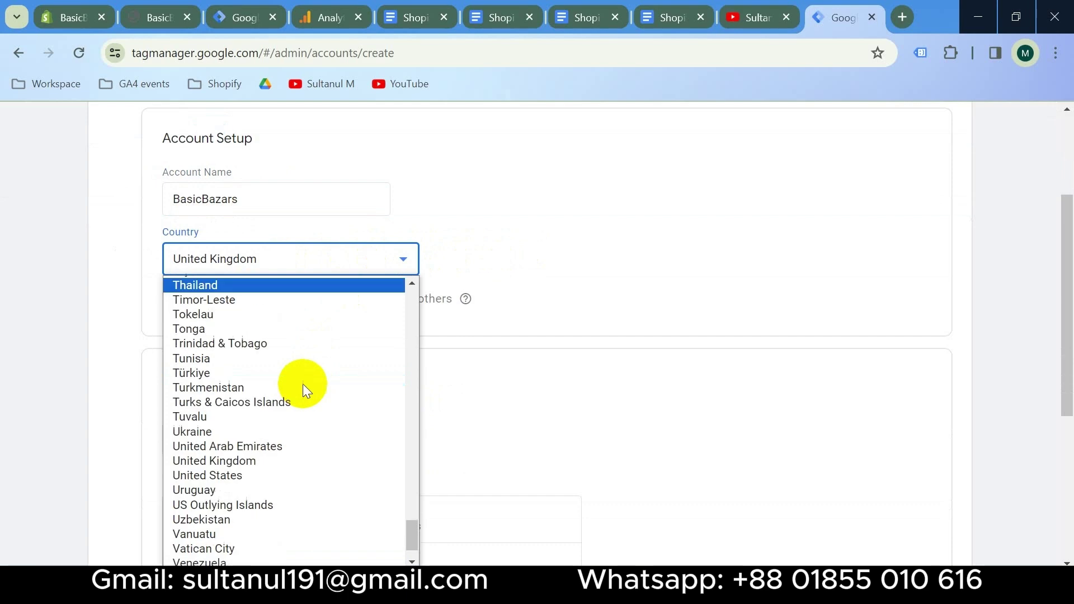
scroll(304, 384, up, 20)
scroll(303, 384, up, 10)
click(274, 456)
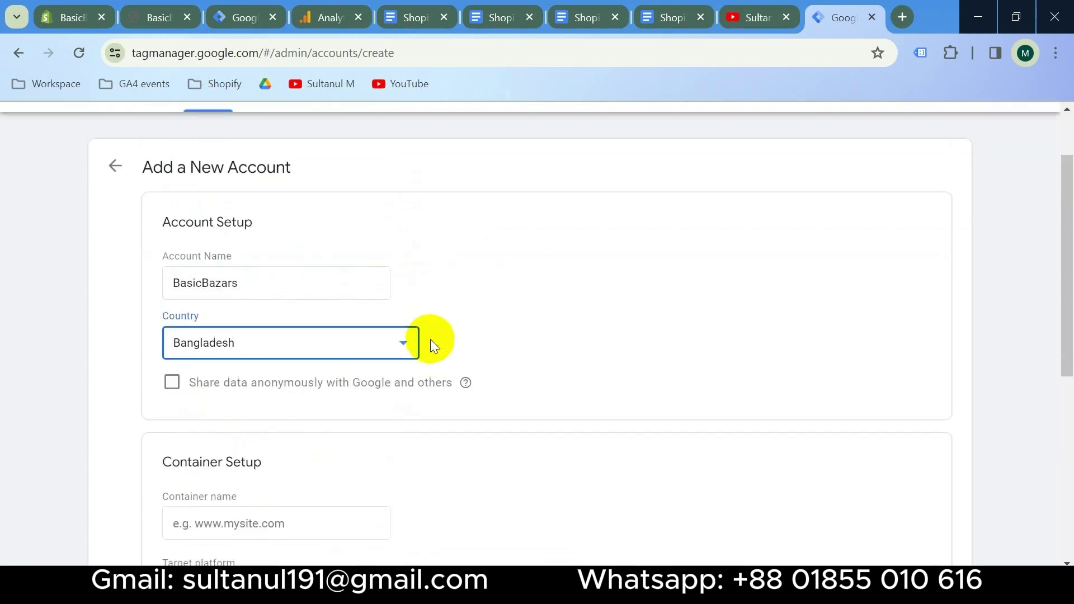
click(177, 386)
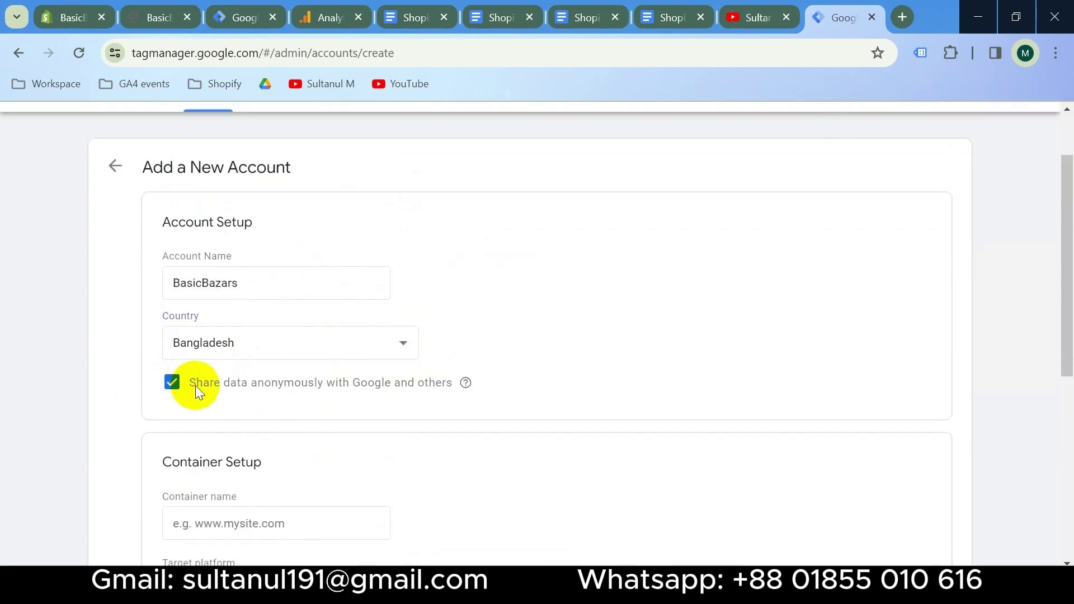
scroll(352, 388, down, 3)
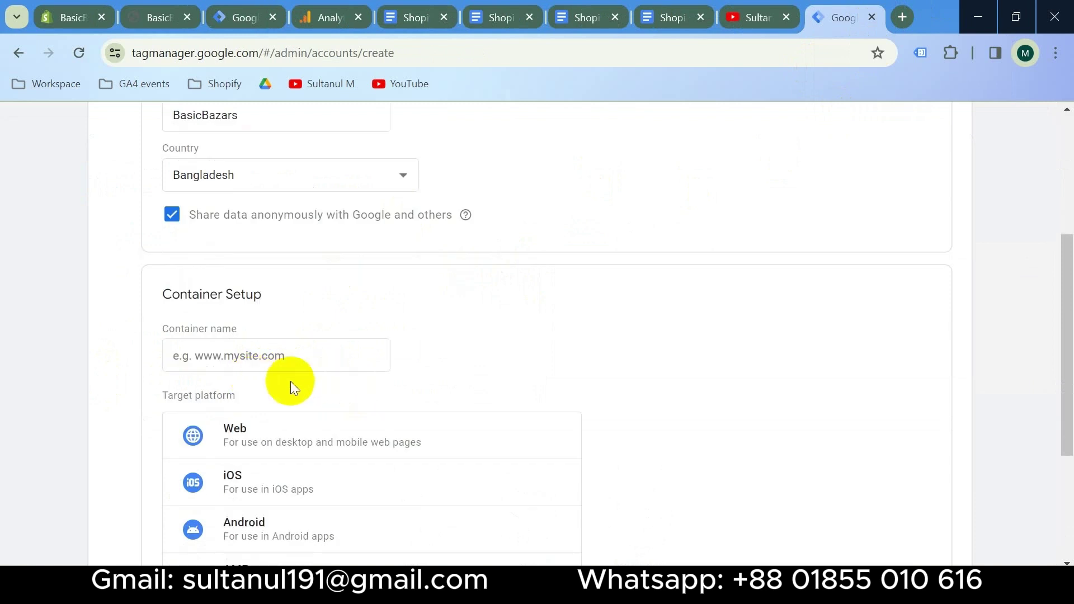
Add the 'BasicBazars - Web' web container, accept the terms, and copy its head install code
click(229, 355)
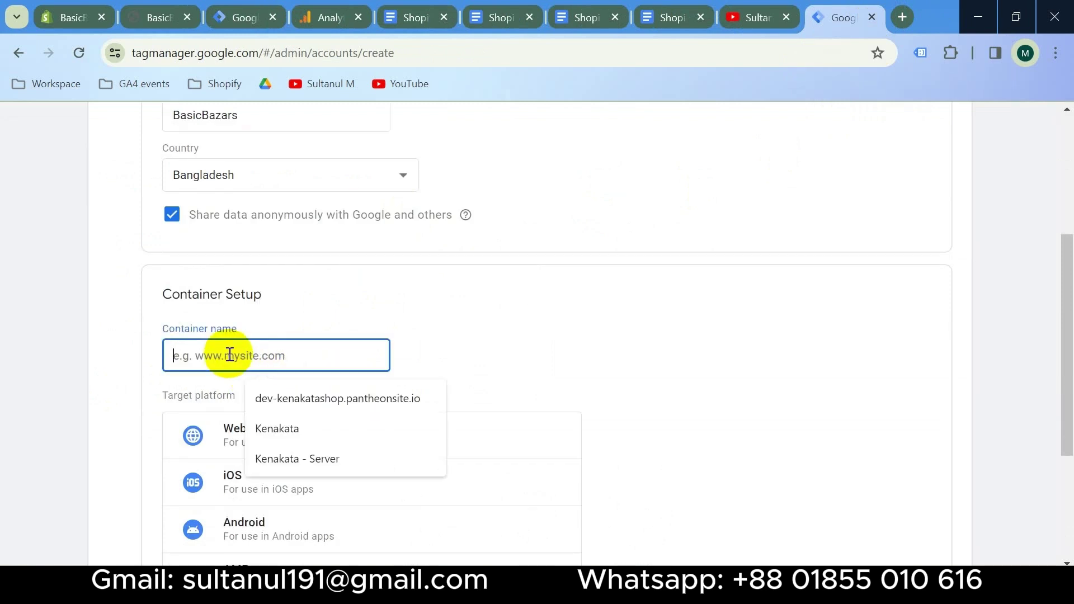
text(BasicBazars - Web)
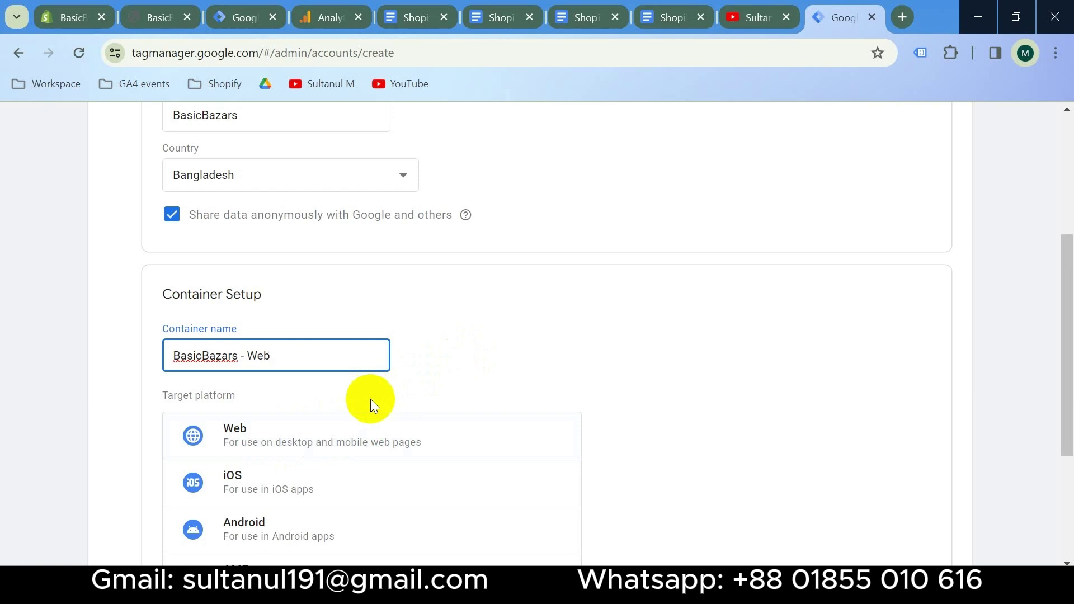
click(360, 439)
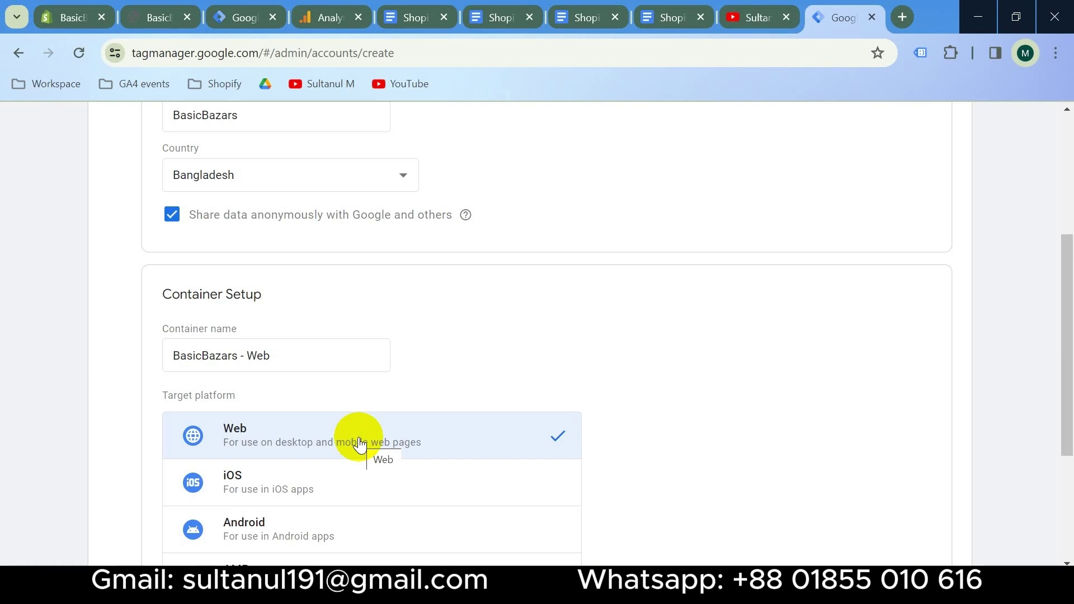
scroll(360, 445, down, 4)
click(207, 491)
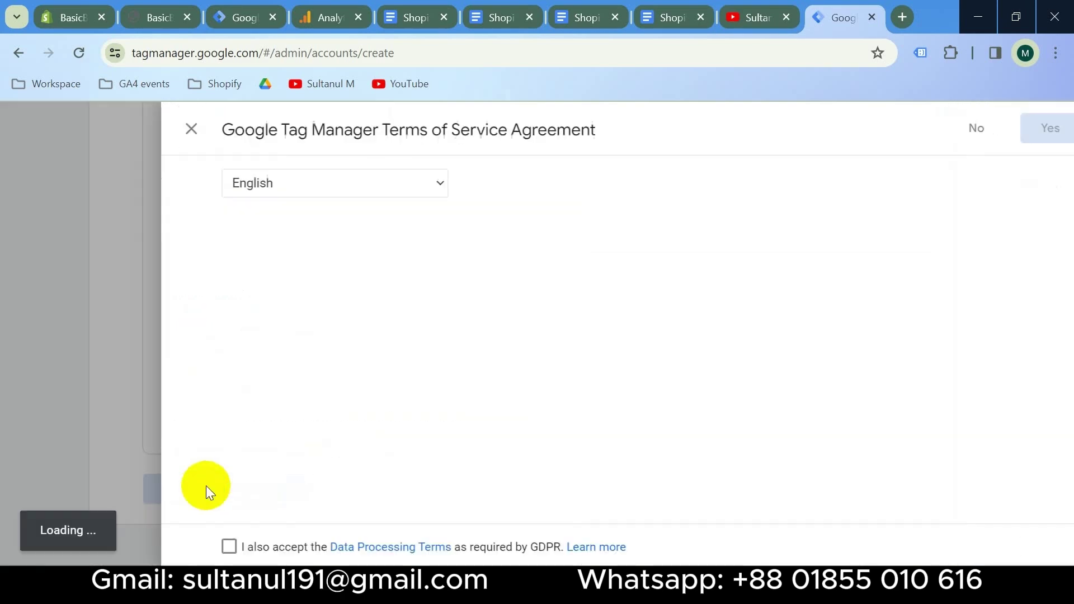
click(203, 549)
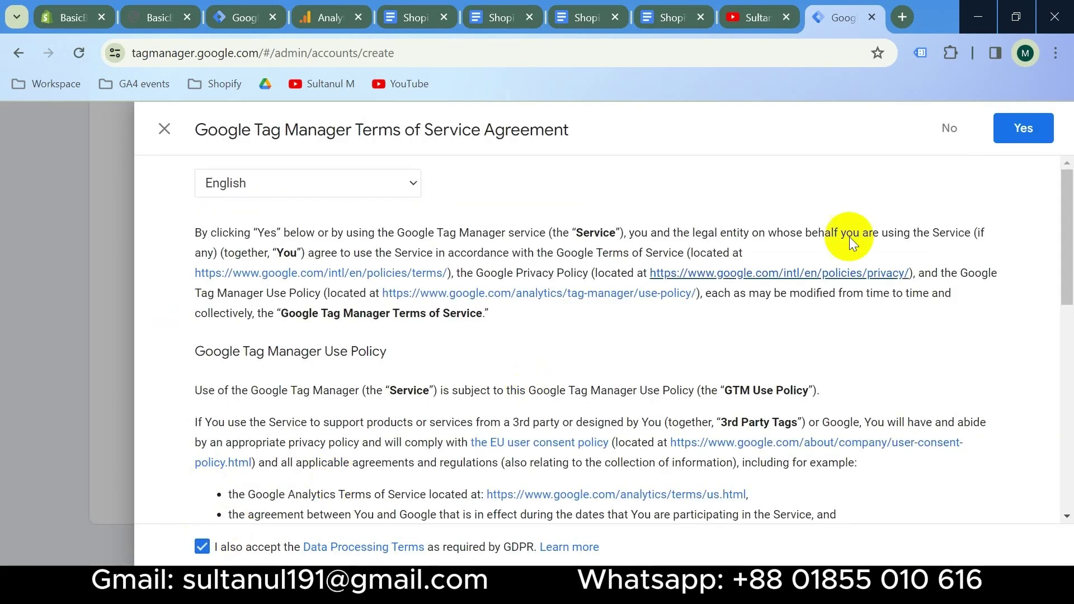
click(1013, 135)
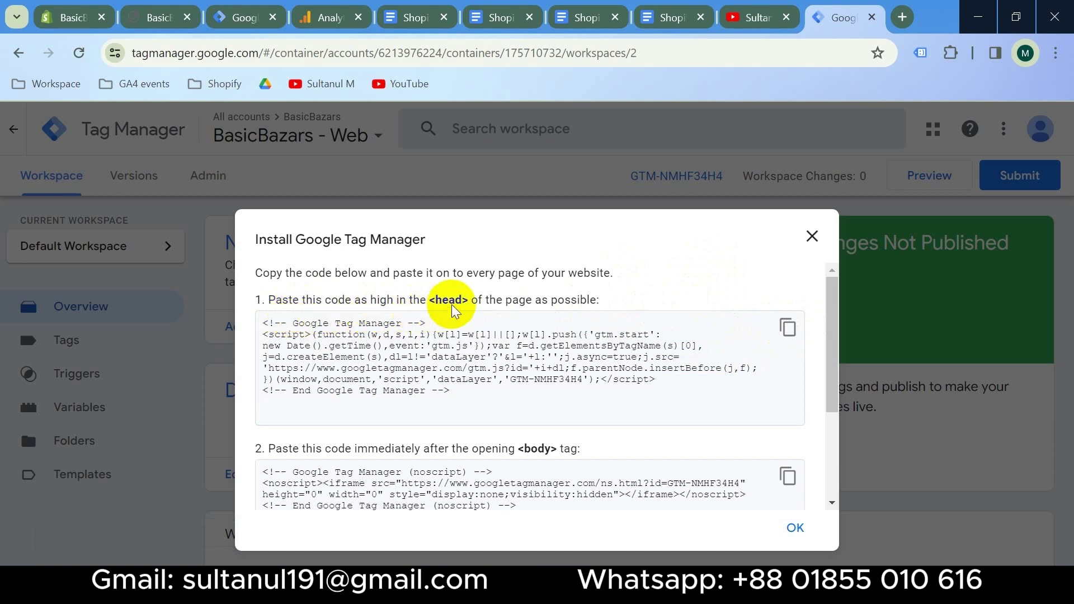
click(789, 328)
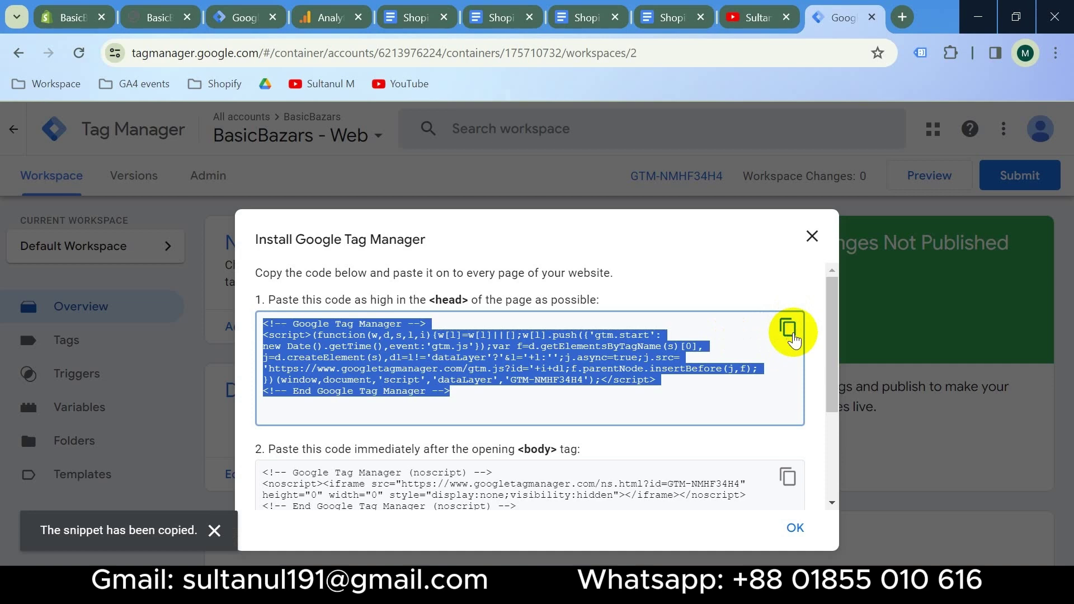
click(79, 23)
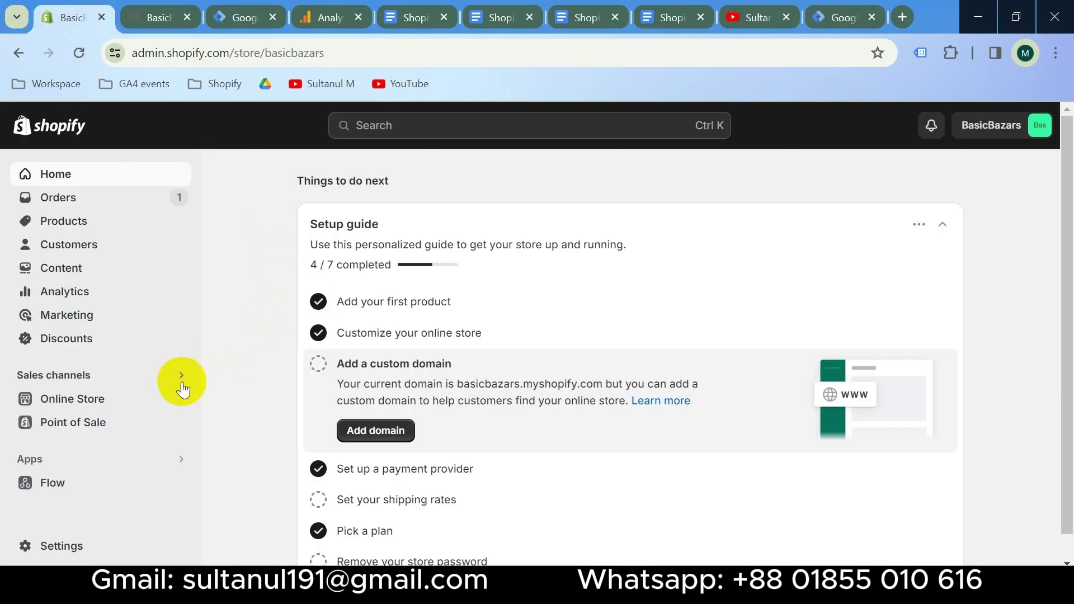
Paste the GTM head snippet directly below <head> in the Dawn theme's theme.liquid and save
click(92, 404)
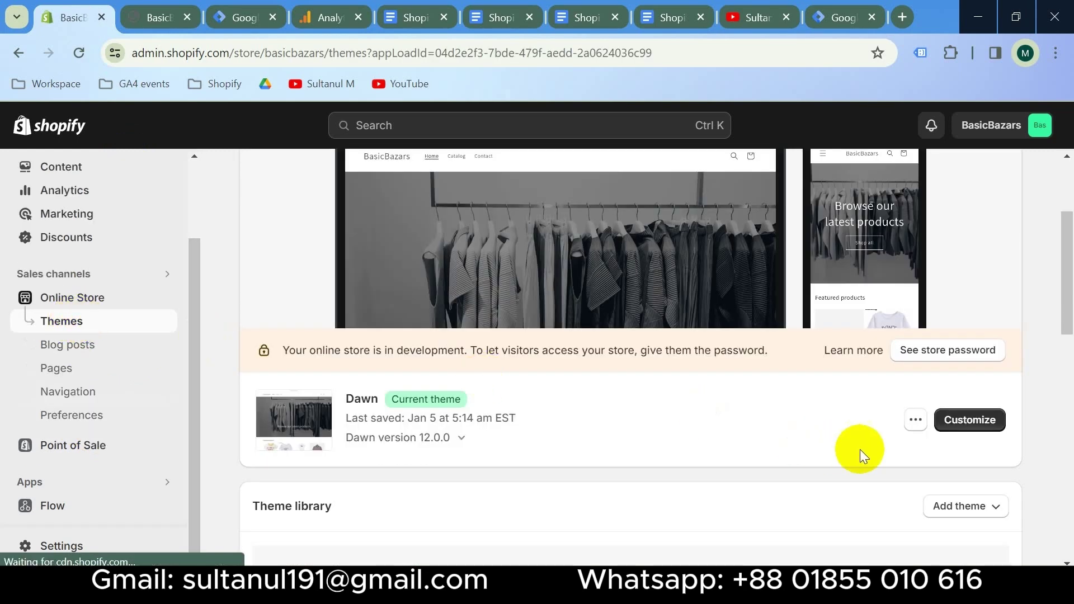
click(916, 421)
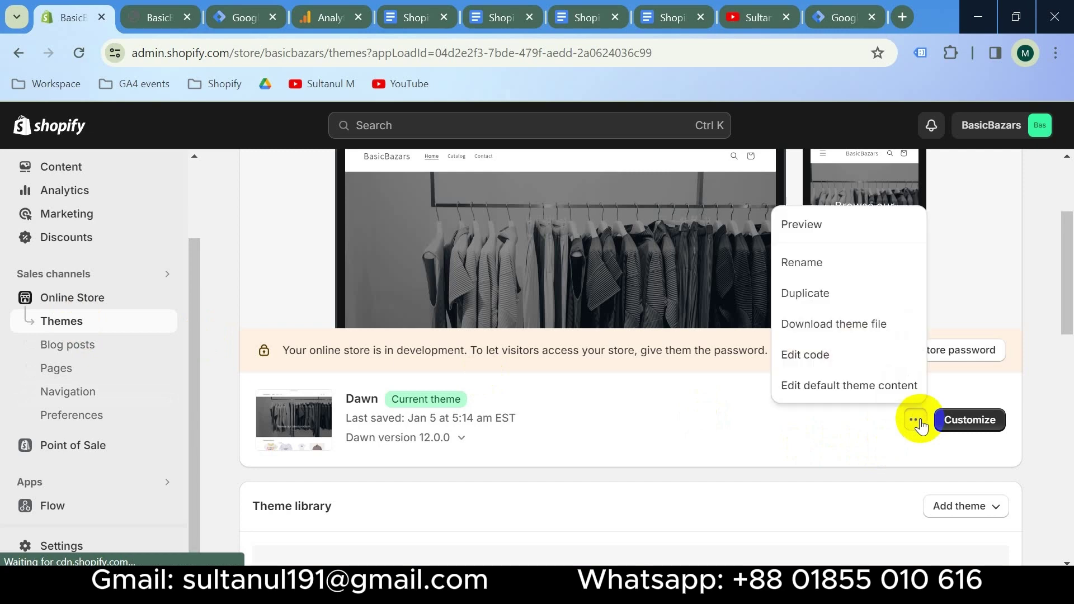
click(847, 370)
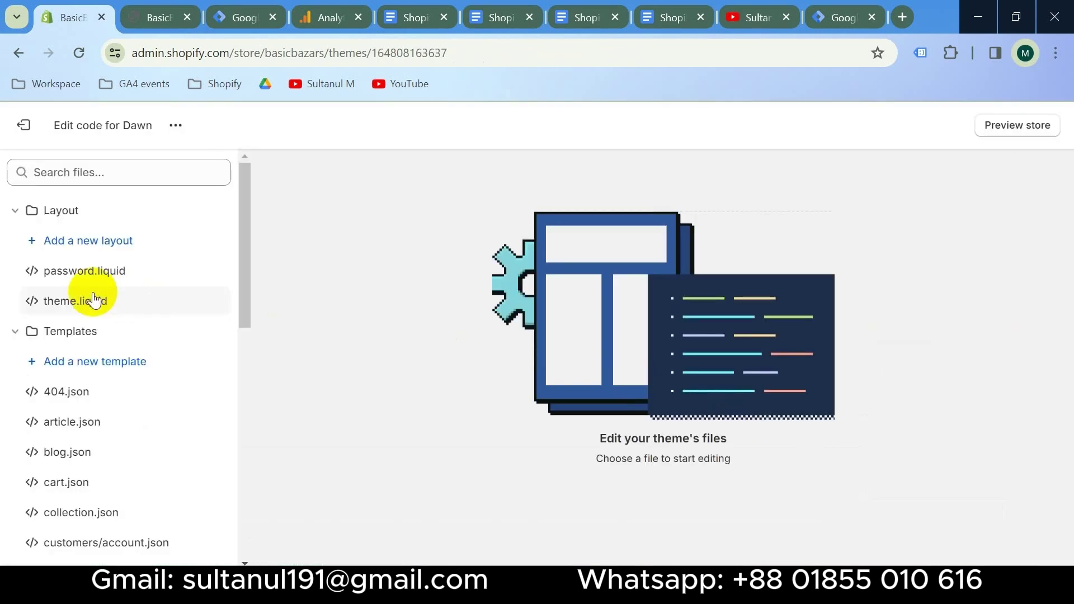
click(93, 301)
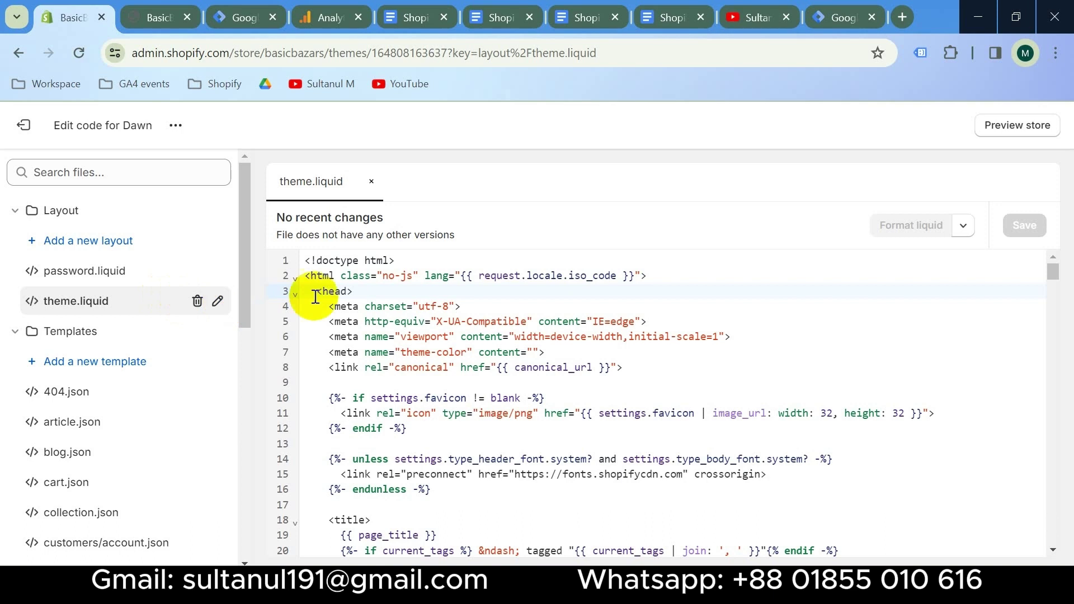
click(369, 290)
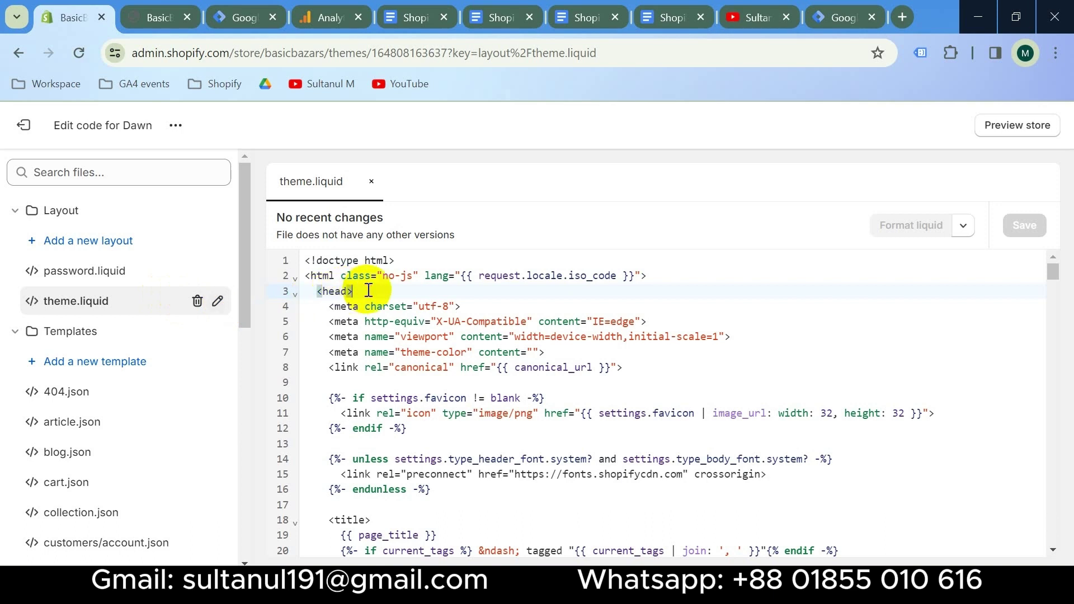
key(Return)
key(Return)
key(Return)
key(Up)
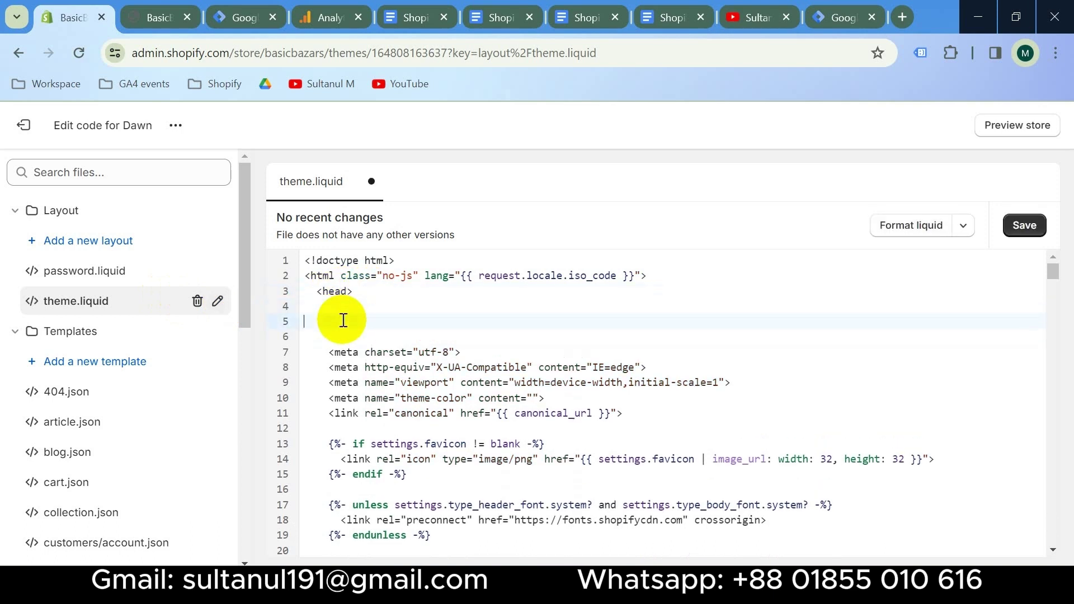
key(ctrl+v)
click(1023, 227)
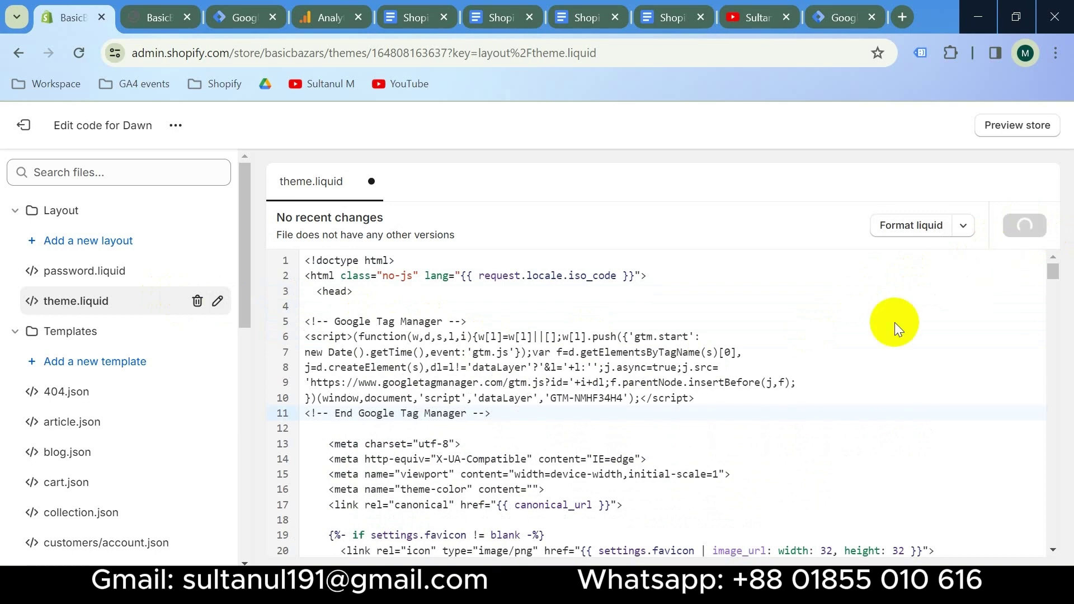
click(831, 18)
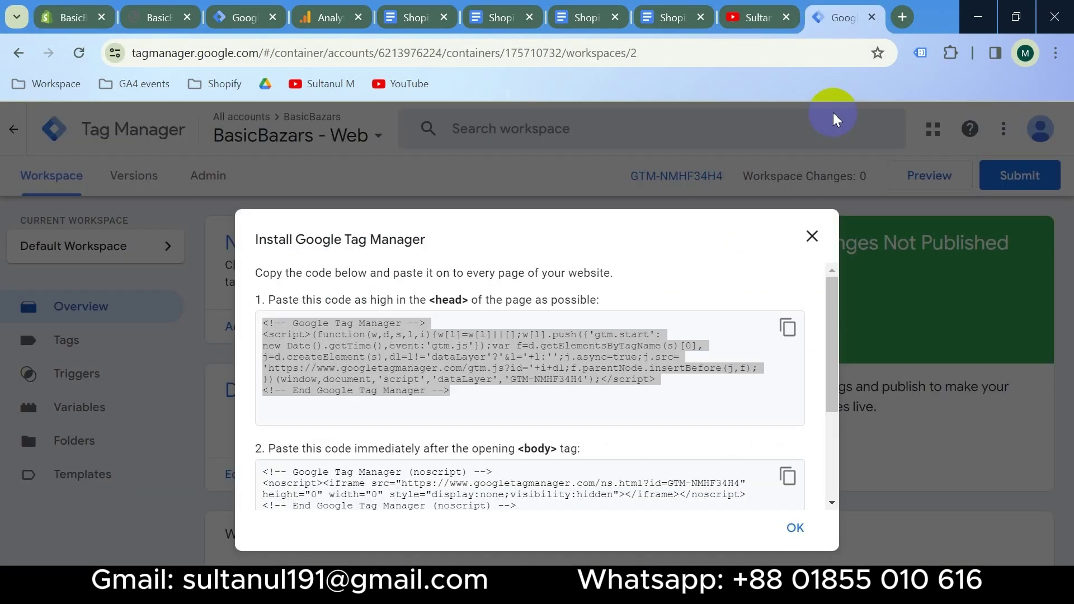
Start Tag Assistant preview and connect it to basicbazars.myshopify.com
click(813, 239)
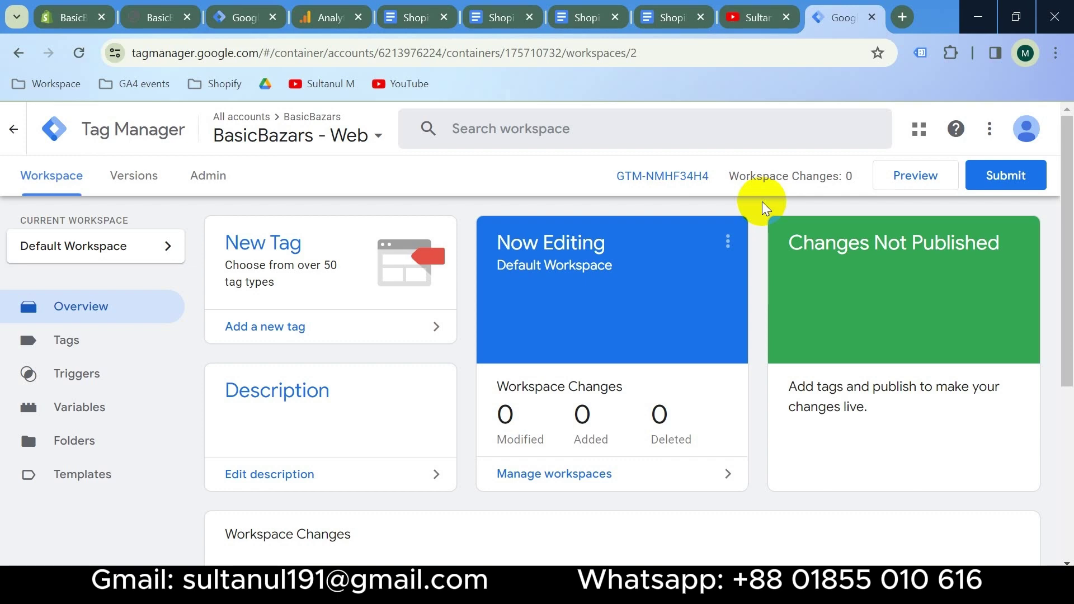
click(907, 176)
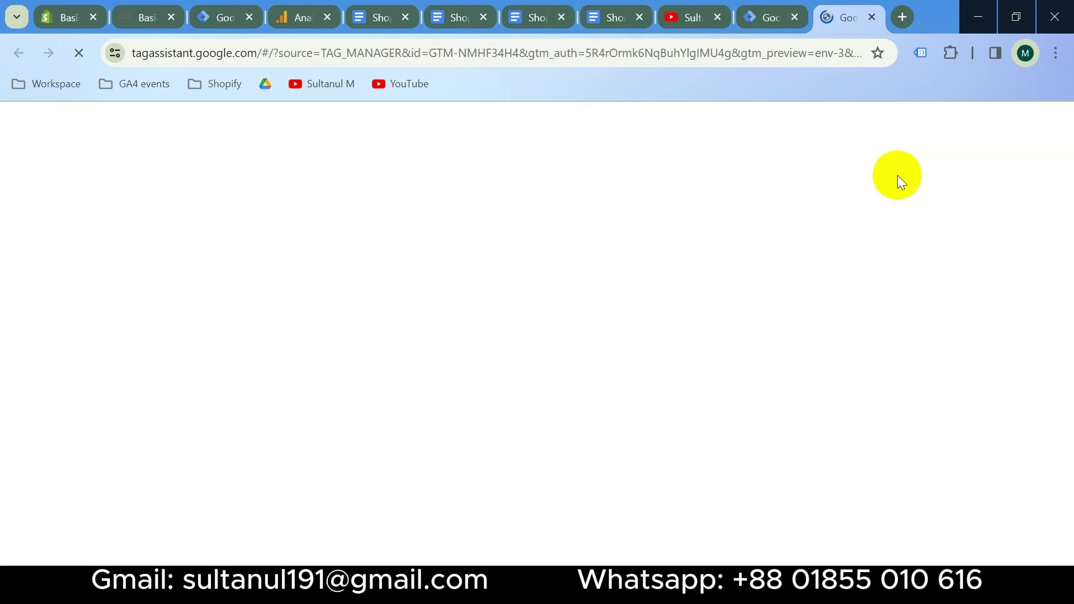
click(399, 436)
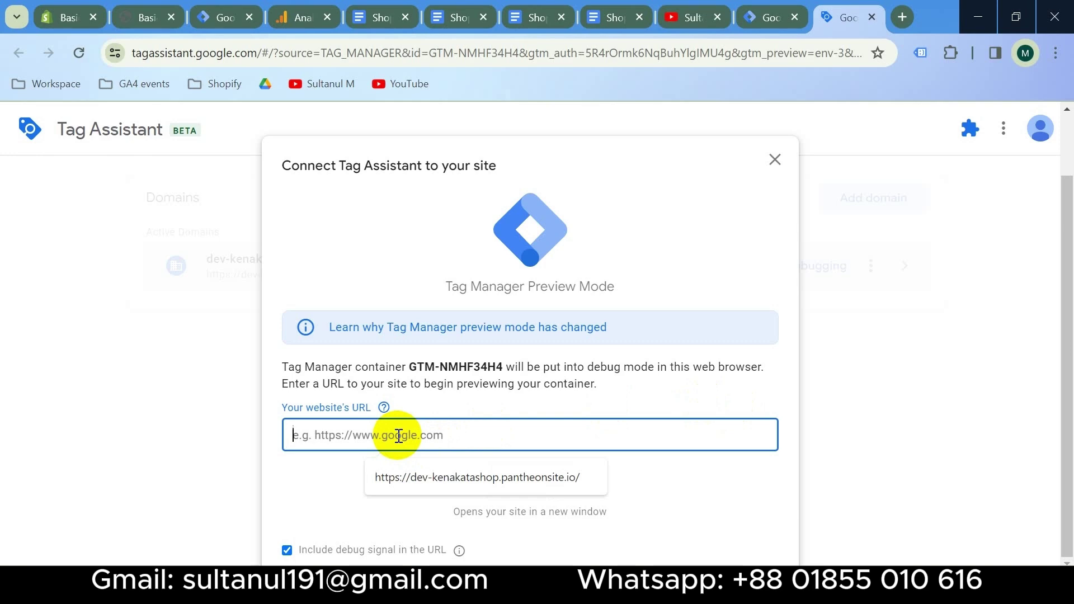
key(ctrl+v)
click(525, 479)
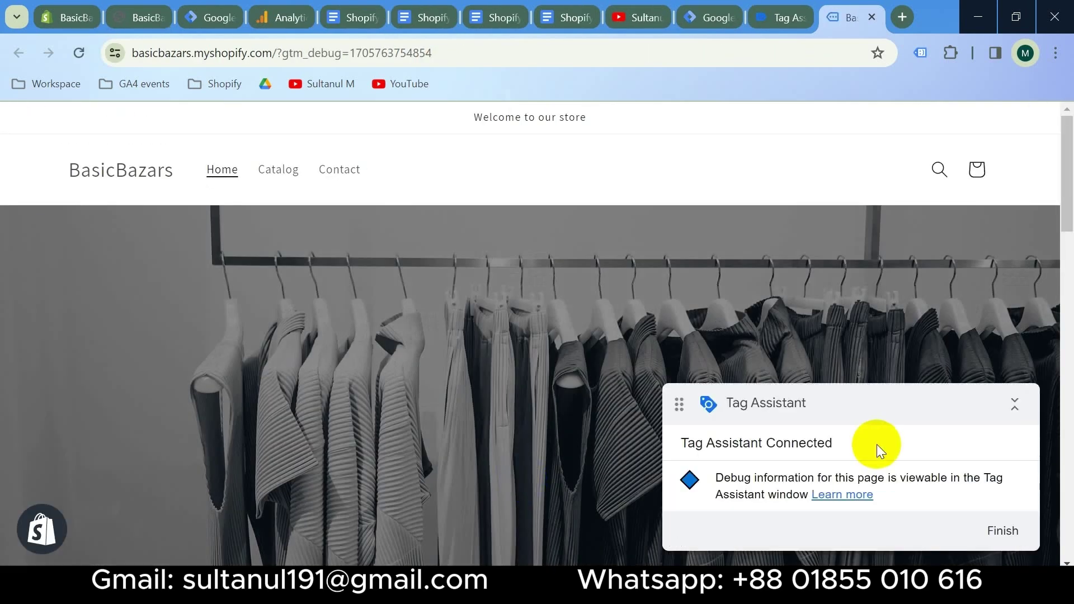
click(652, 335)
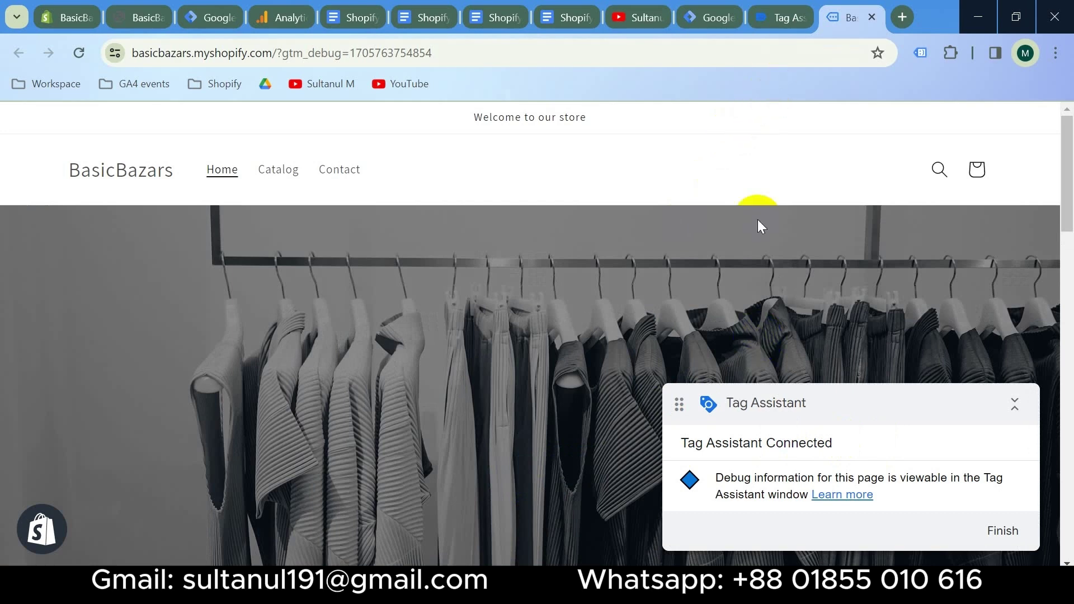
click(780, 18)
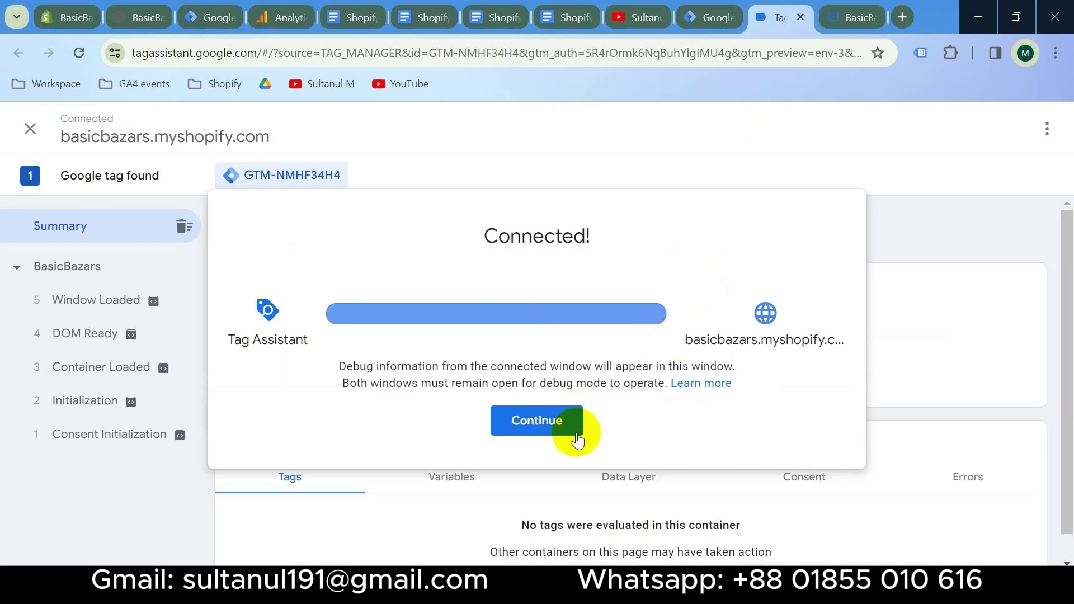
click(540, 421)
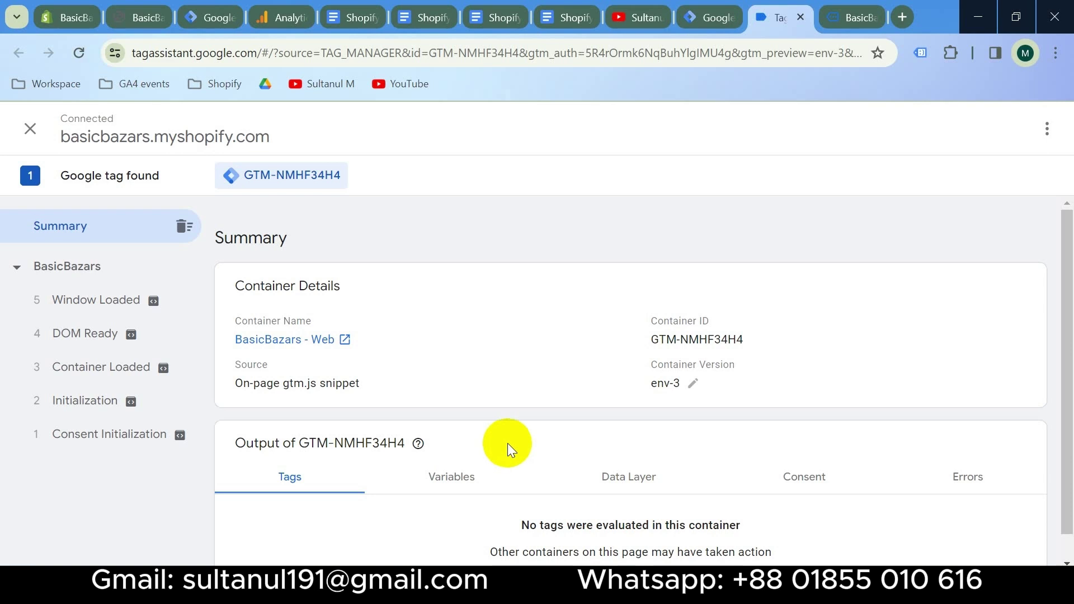
Inspect the Data Layer values for the Initialization event
click(631, 486)
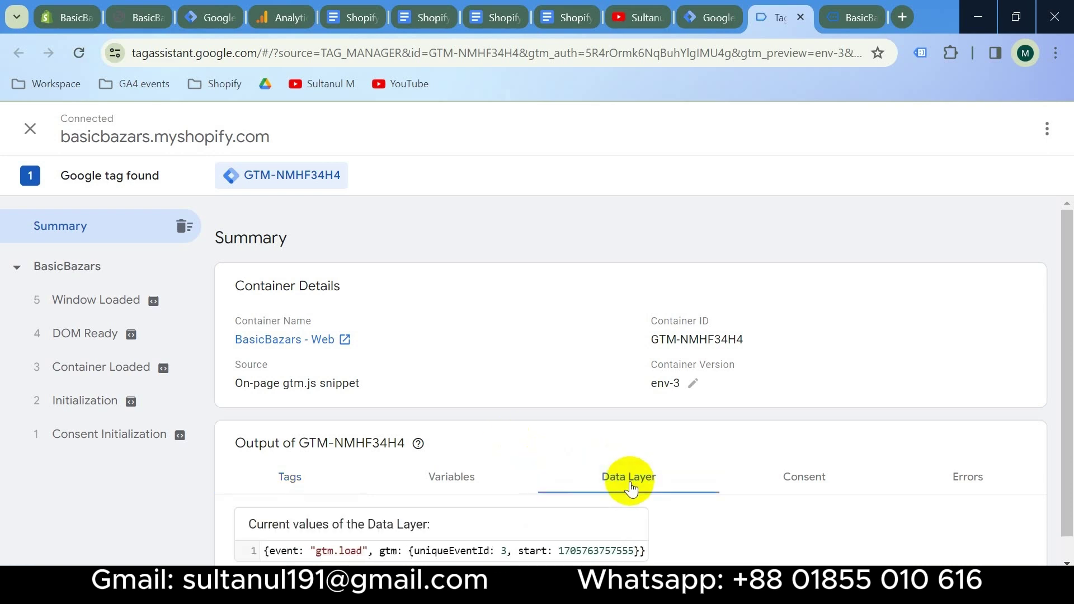
click(85, 400)
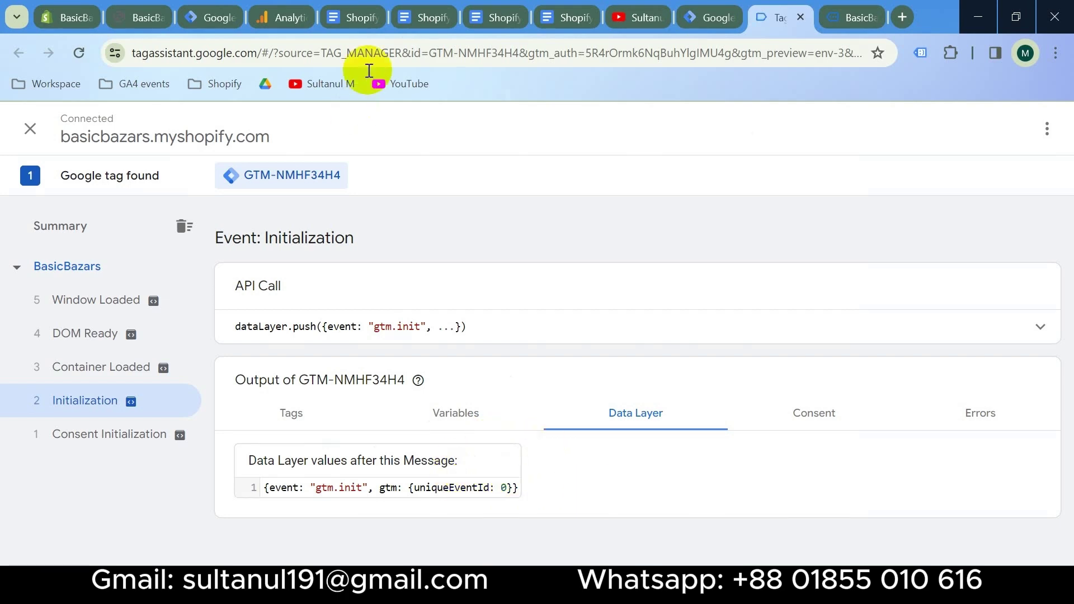
click(424, 12)
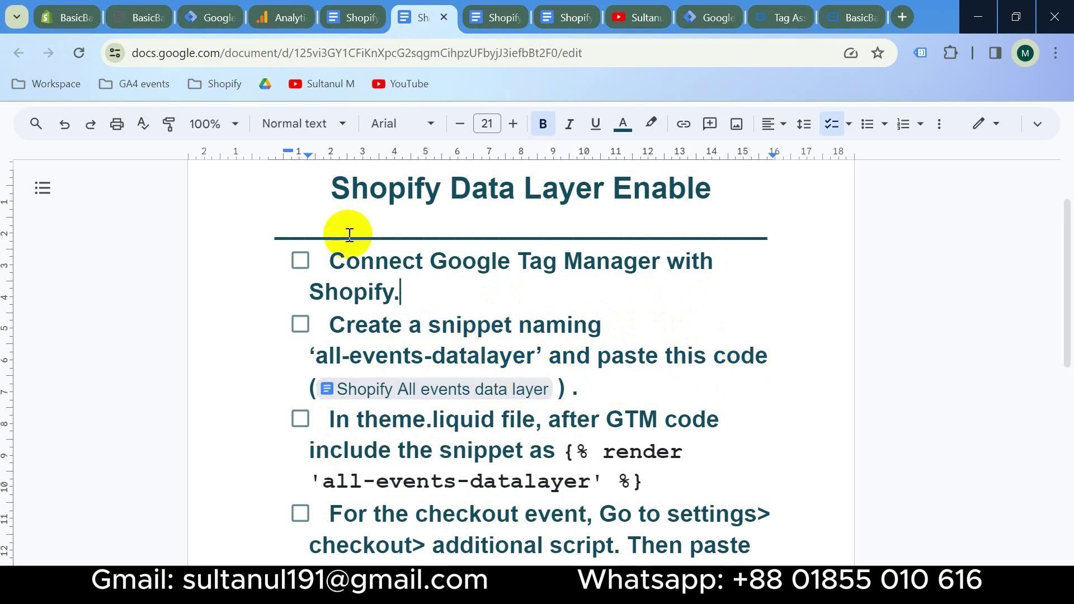
Begin adding a new file under the Dawn theme's Snippets folder
click(68, 16)
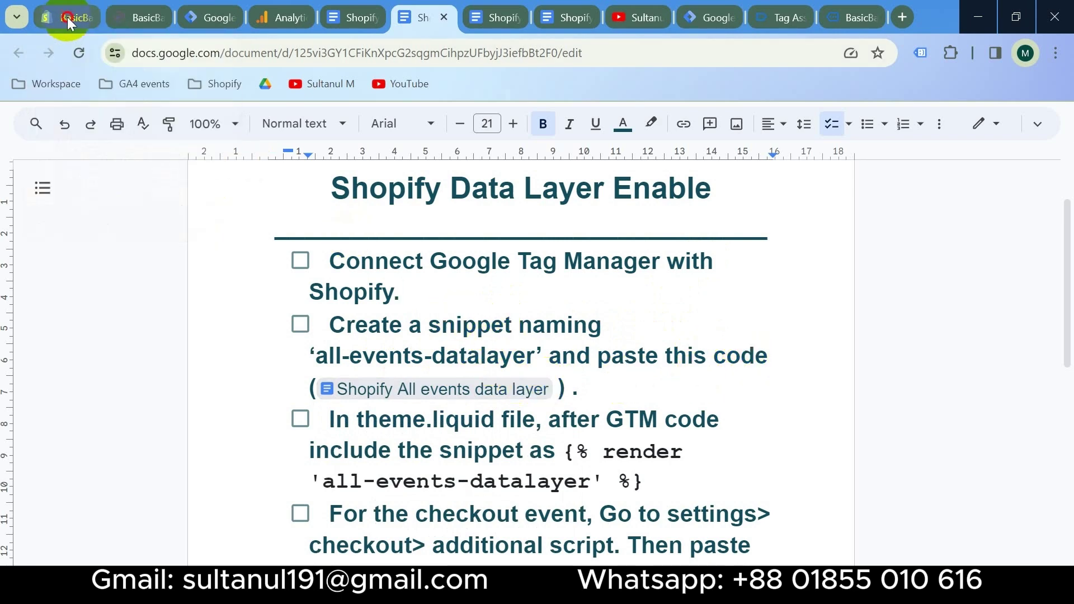
click(93, 332)
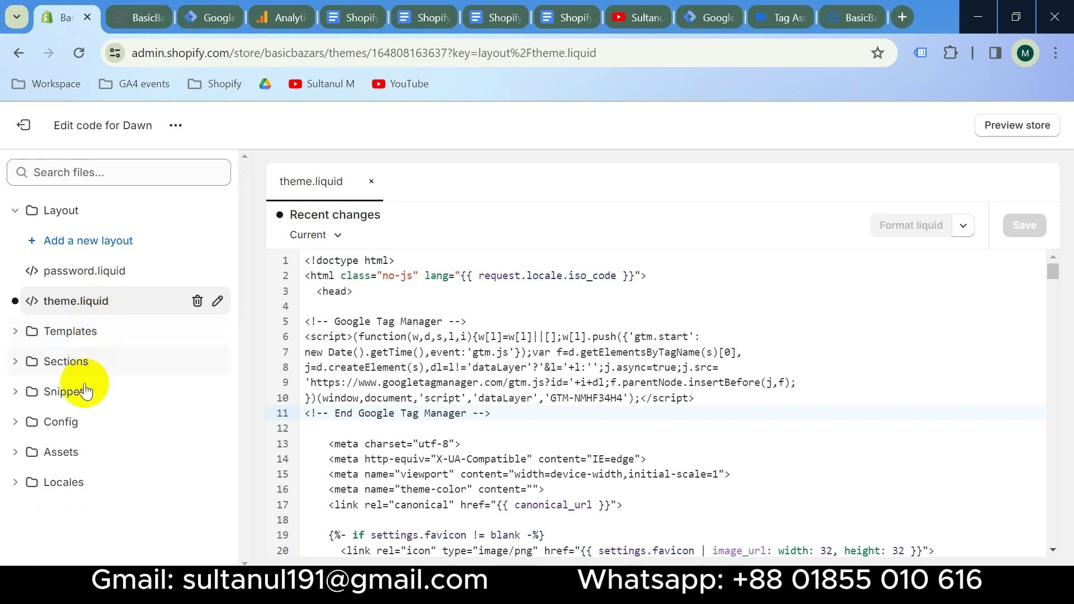
click(100, 401)
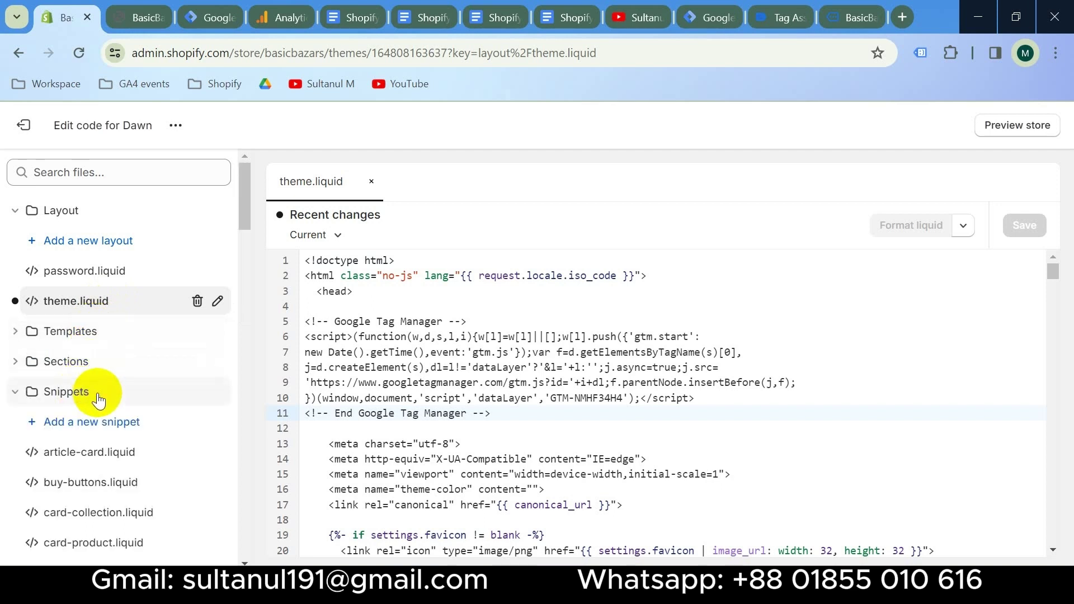
click(73, 426)
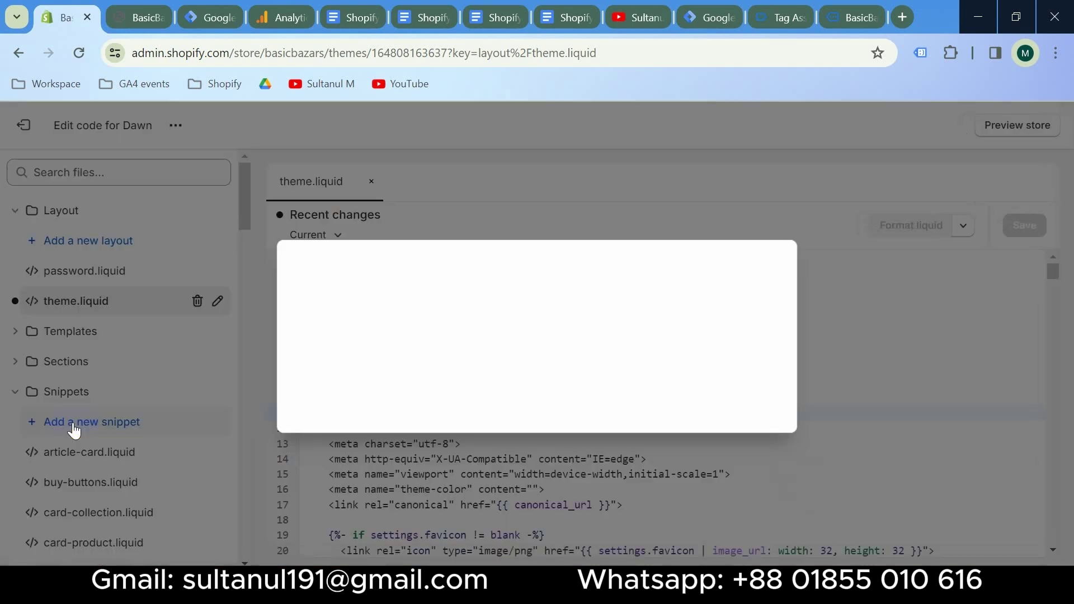
Create the snippet all-events-datalayer, copying its name from the checklist
click(429, 21)
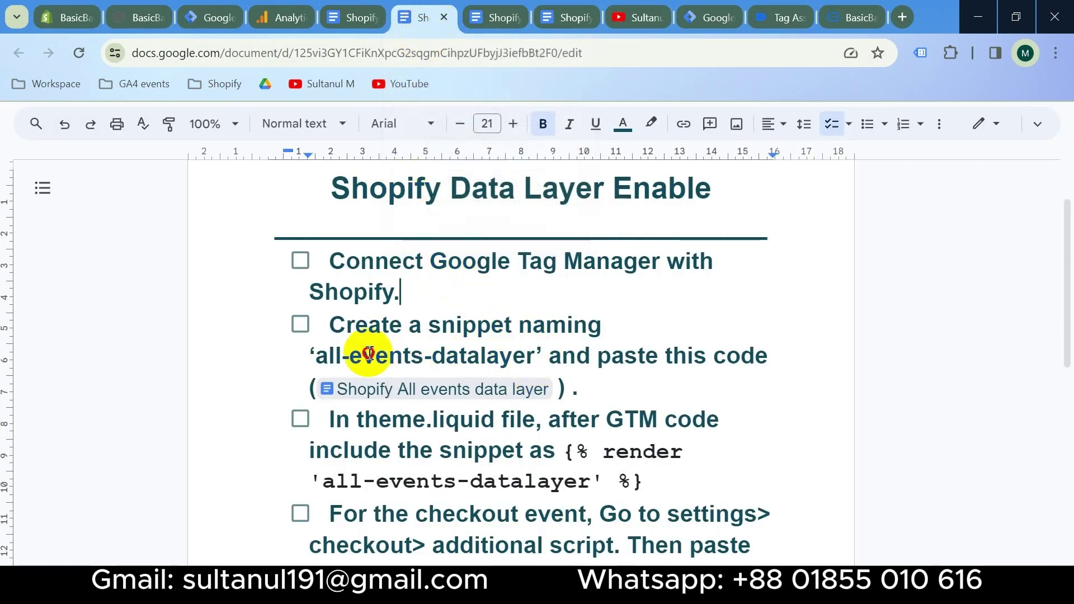
drag(536, 355, 312, 360)
key(ctrl+c)
click(78, 18)
click(368, 341)
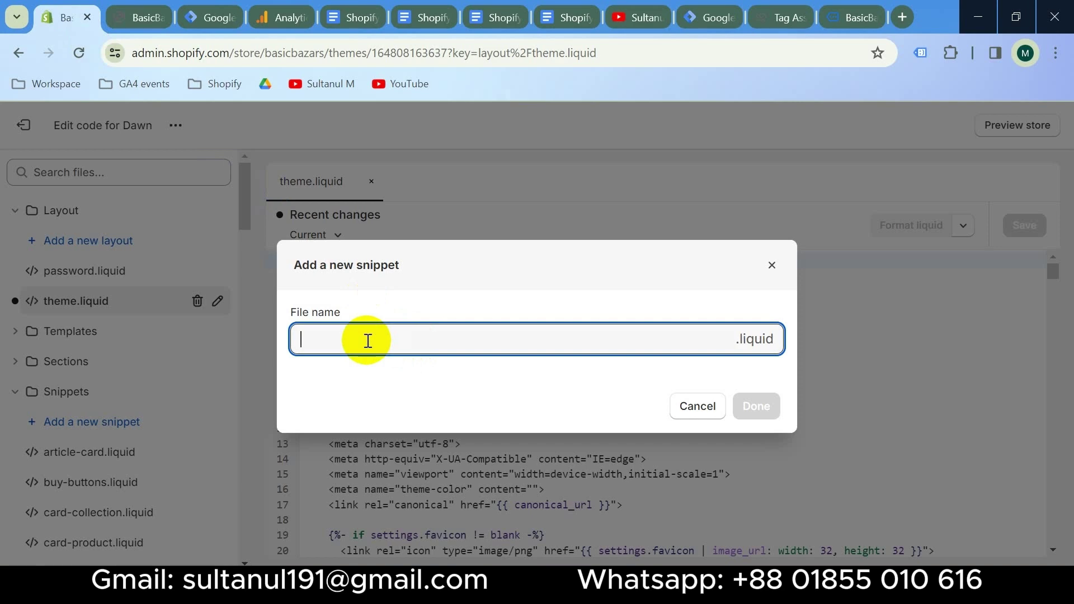
key(ctrl+v)
click(757, 405)
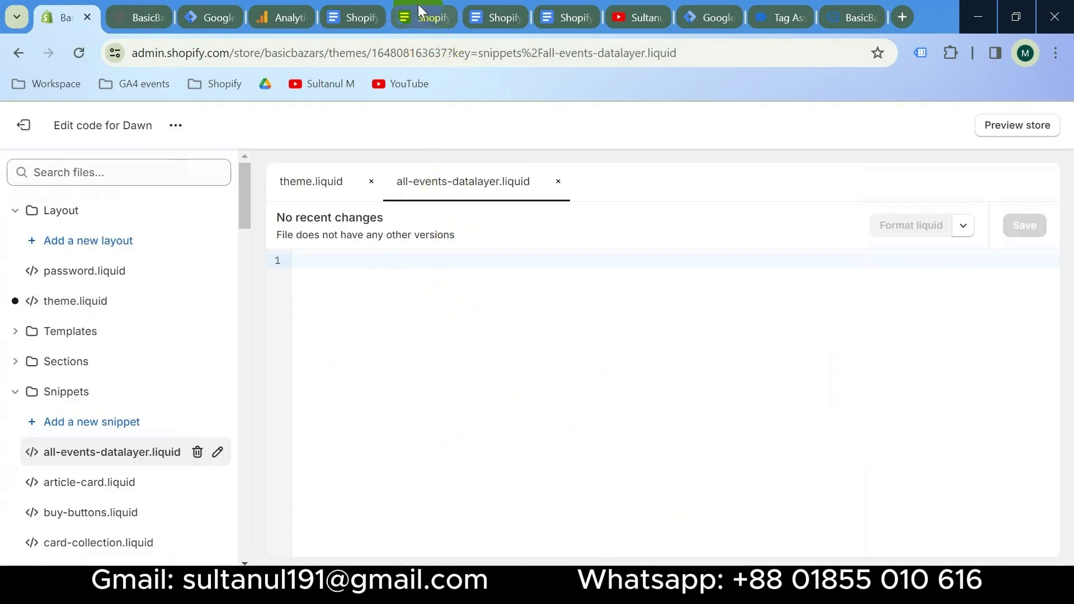
Paste the data layer script into the snippet, delete the leftover title line, and save
click(417, 4)
mouse_move(464, 381)
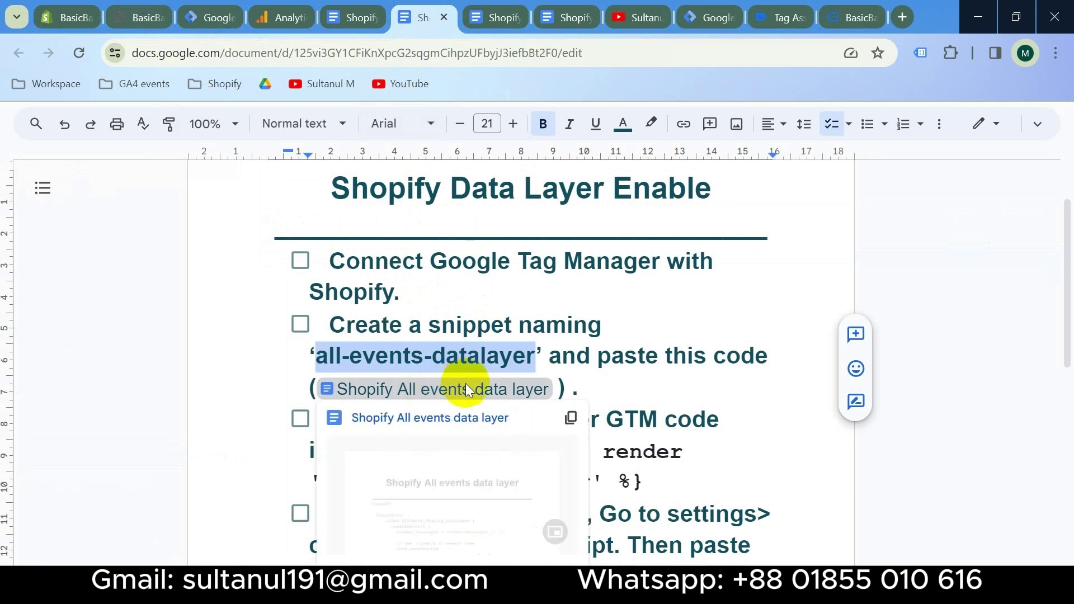
click(489, 6)
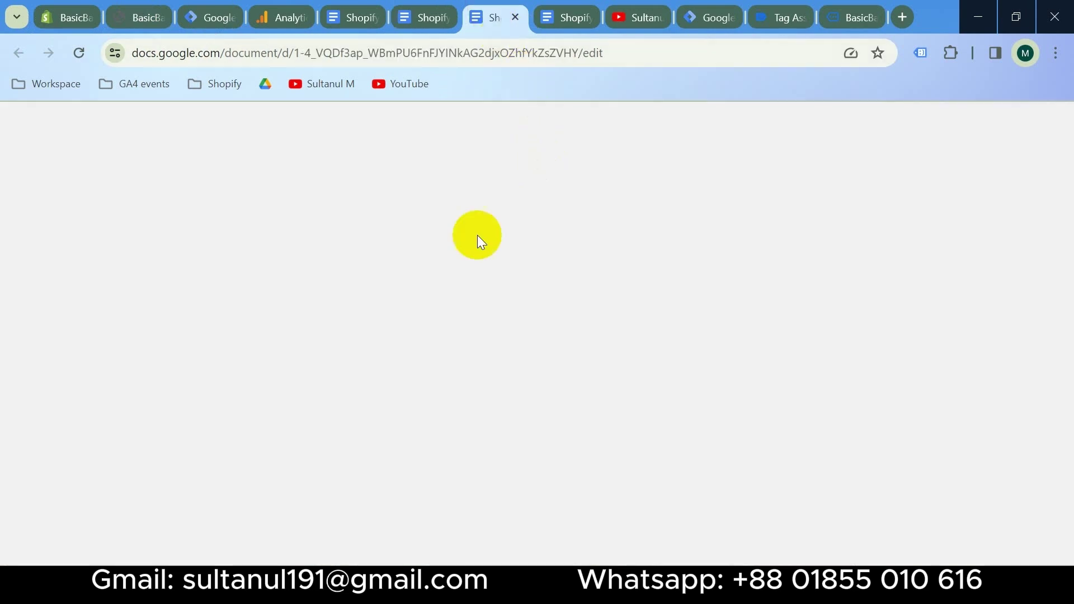
key(ctrl+a)
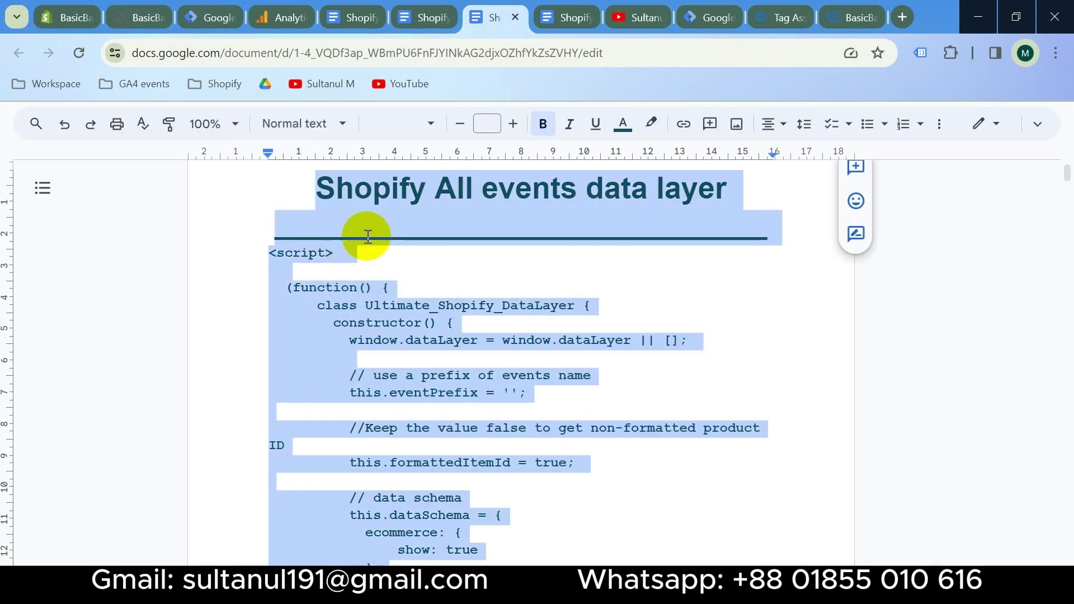
key(ctrl+1)
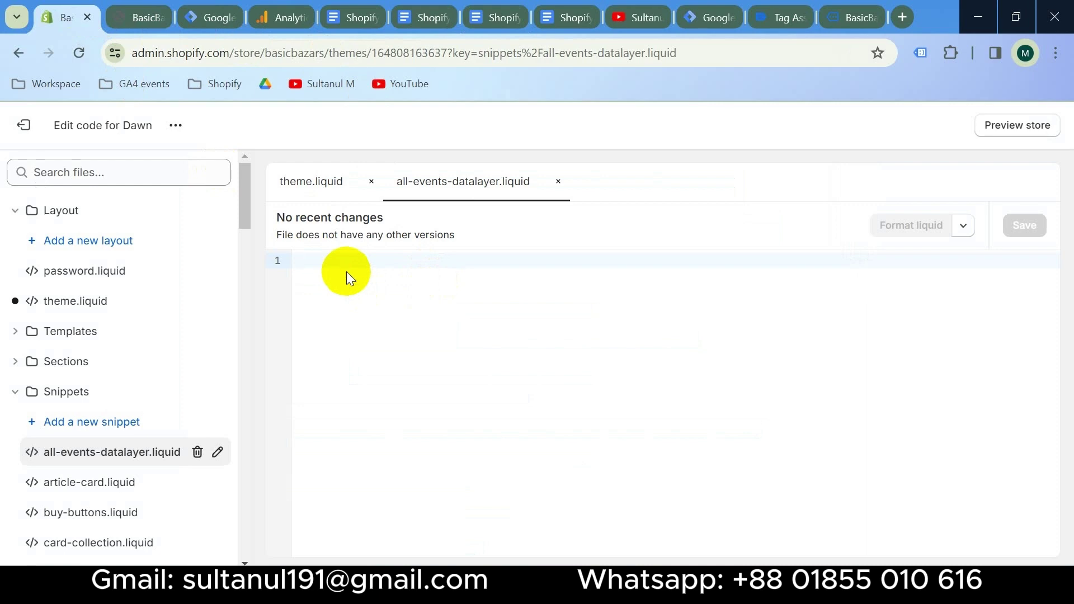
key(ctrl+v)
scroll(365, 283, up, 20)
scroll(514, 364, up, 20)
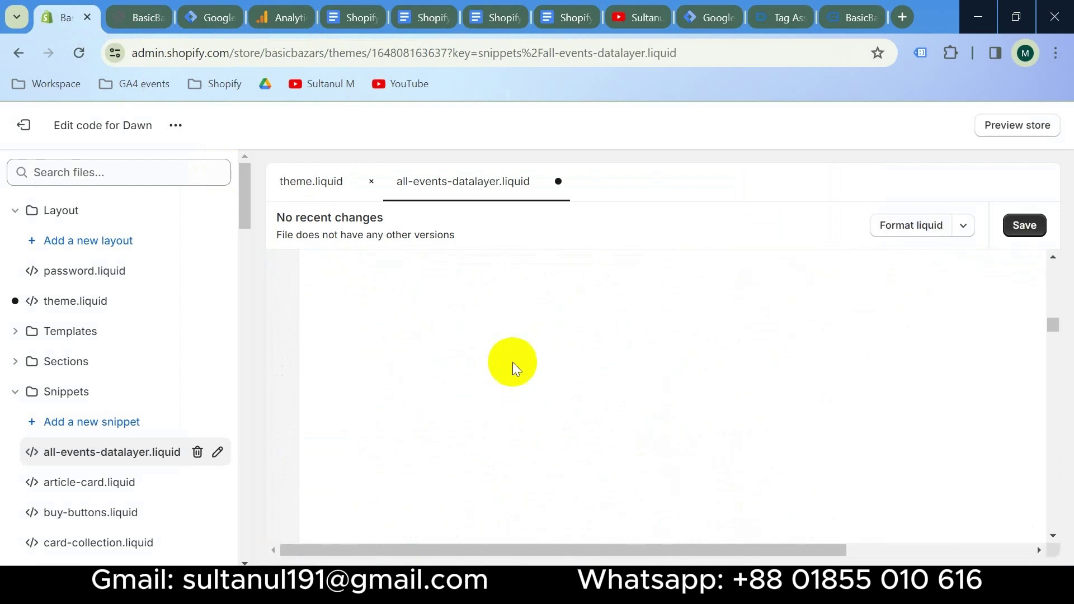
drag(482, 260, 277, 260)
key(BackSpace)
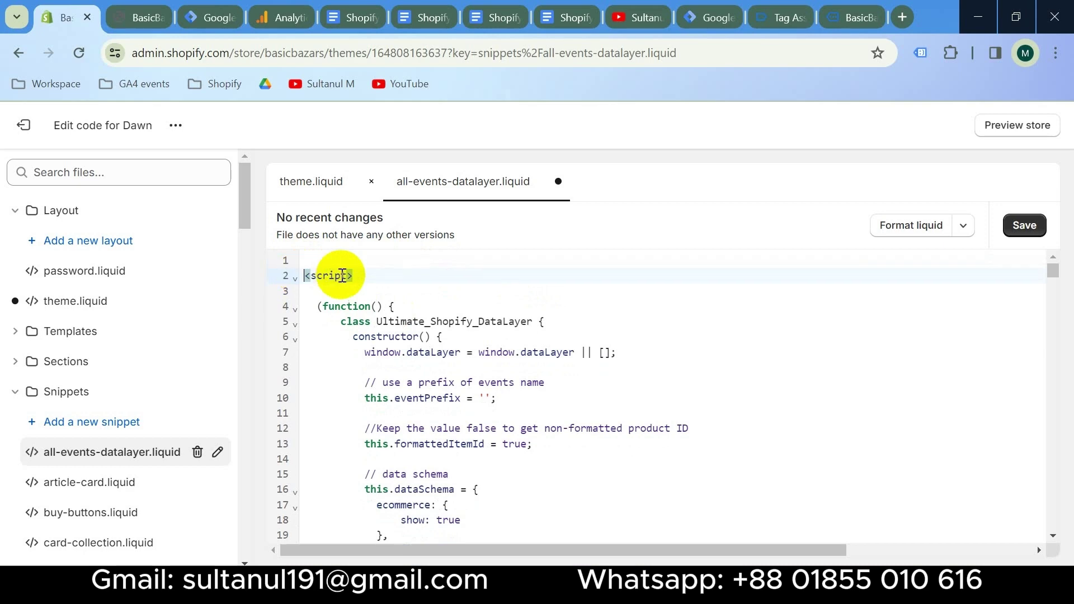
key(Delete)
click(1025, 226)
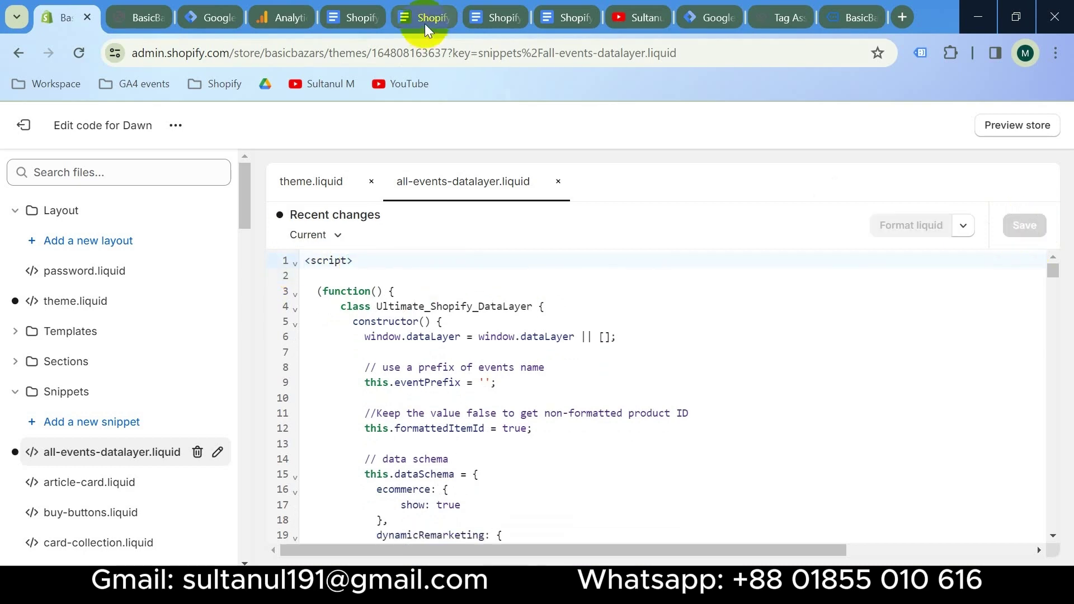
click(424, 24)
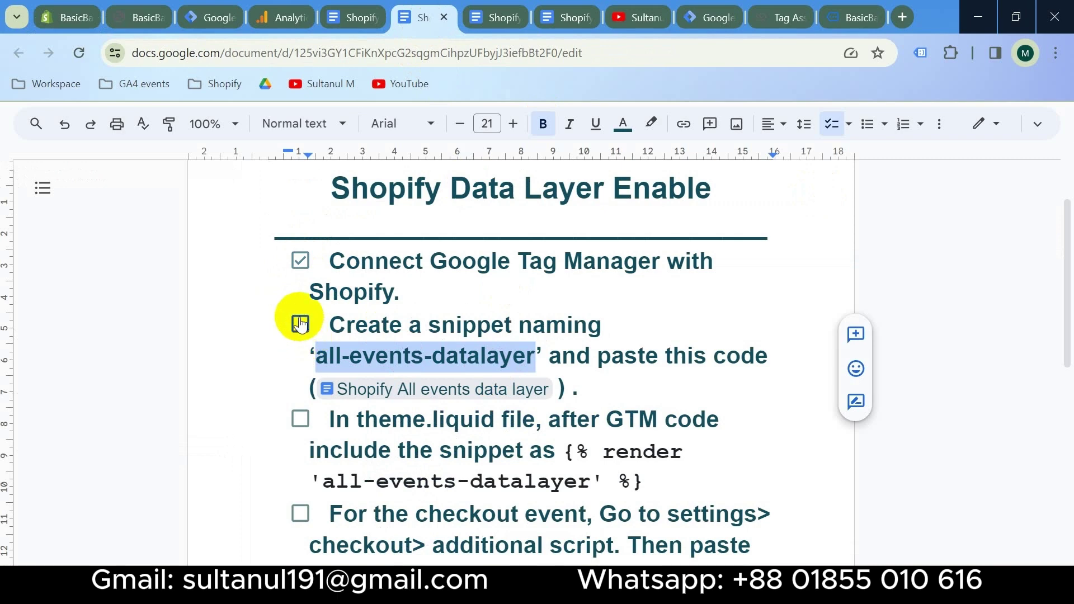
Paste {% render 'all-events-datalayer' %} below the End Google Tag Manager comment and save
scroll(291, 411, down, 3)
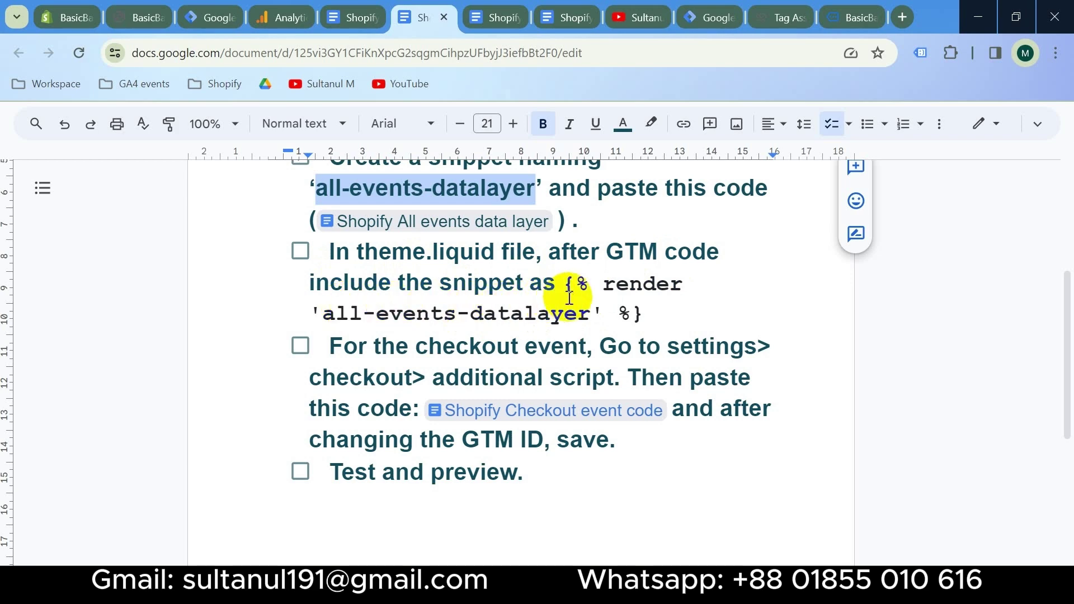
drag(650, 314, 571, 288)
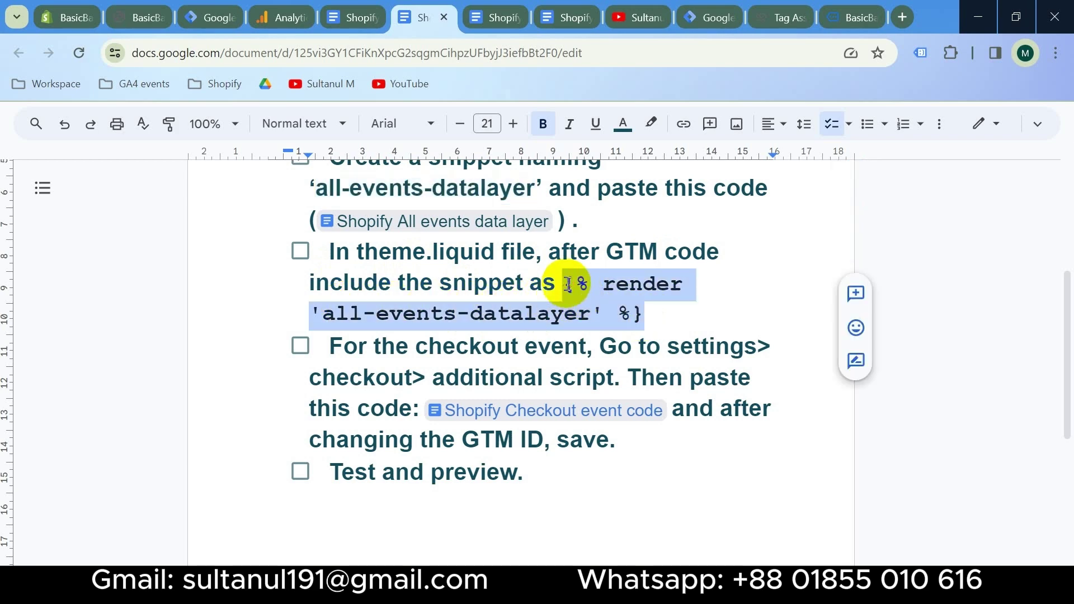
click(68, 18)
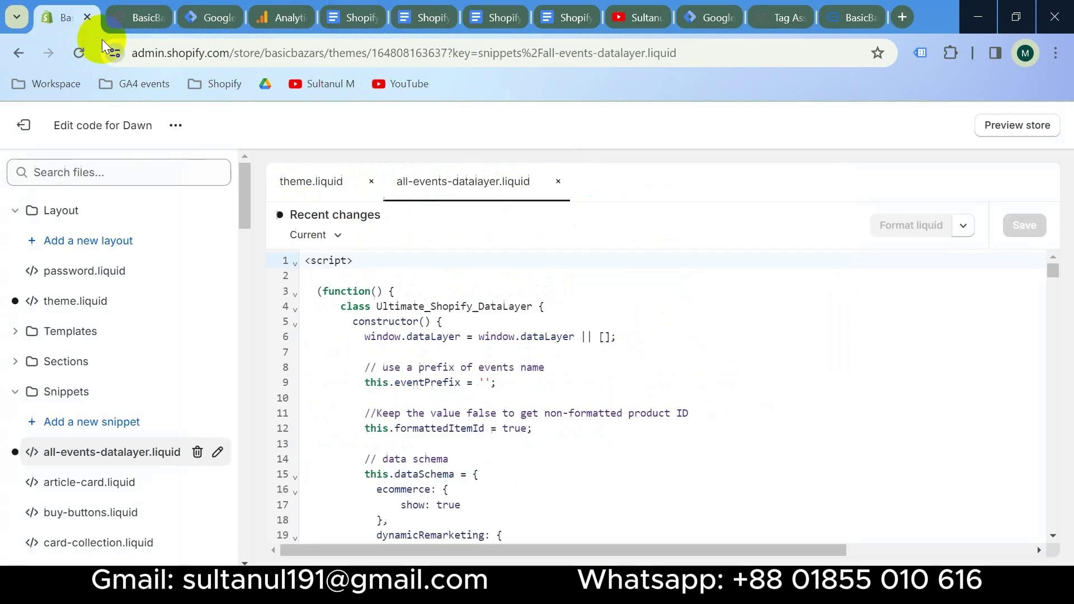
click(308, 190)
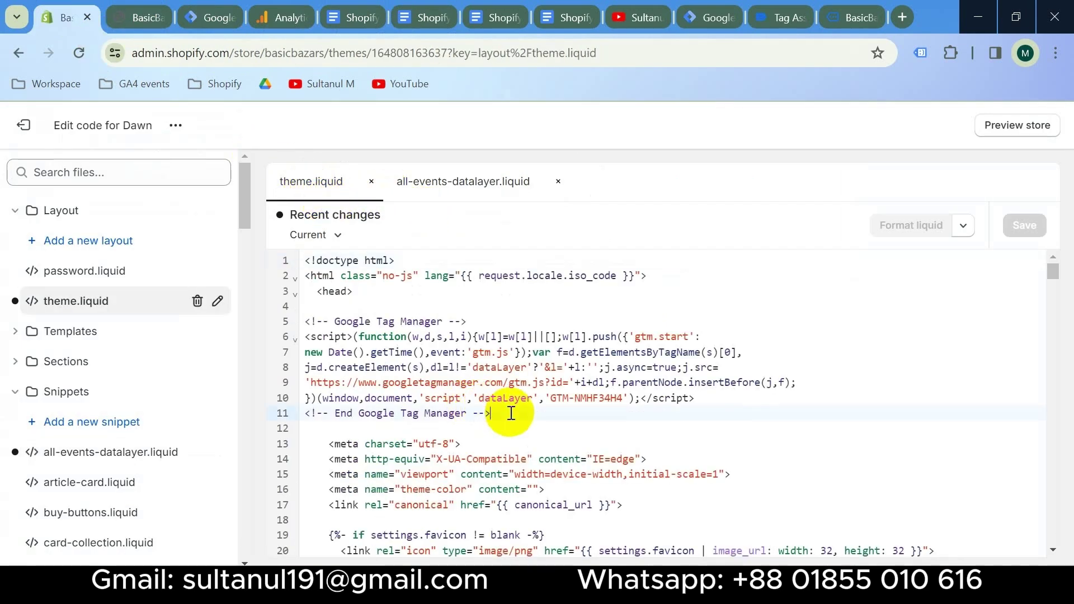
key(Return)
key(Return)
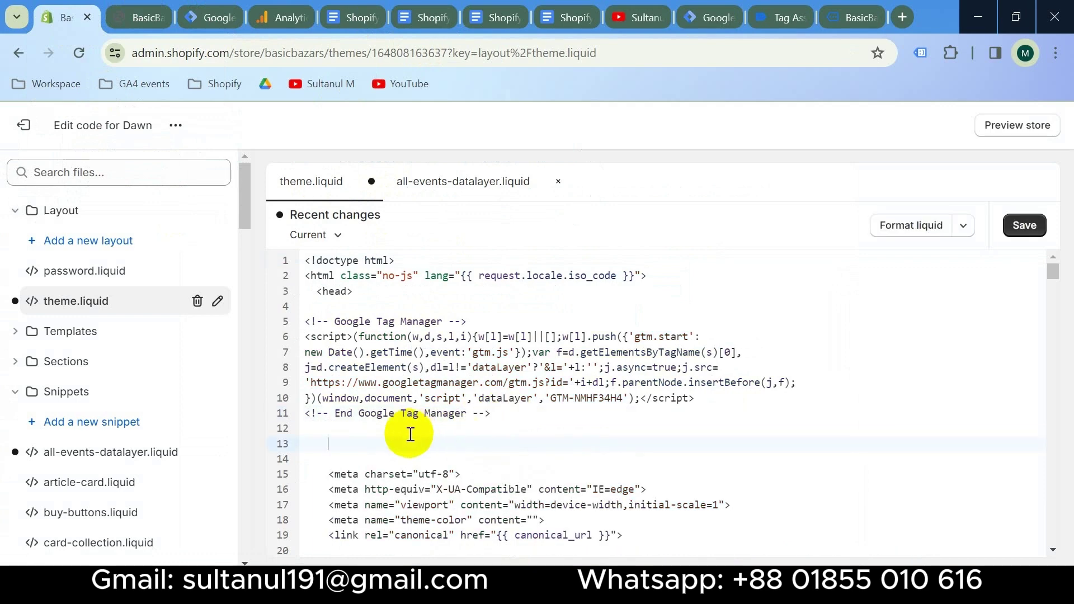
key(ctrl+v)
click(1021, 226)
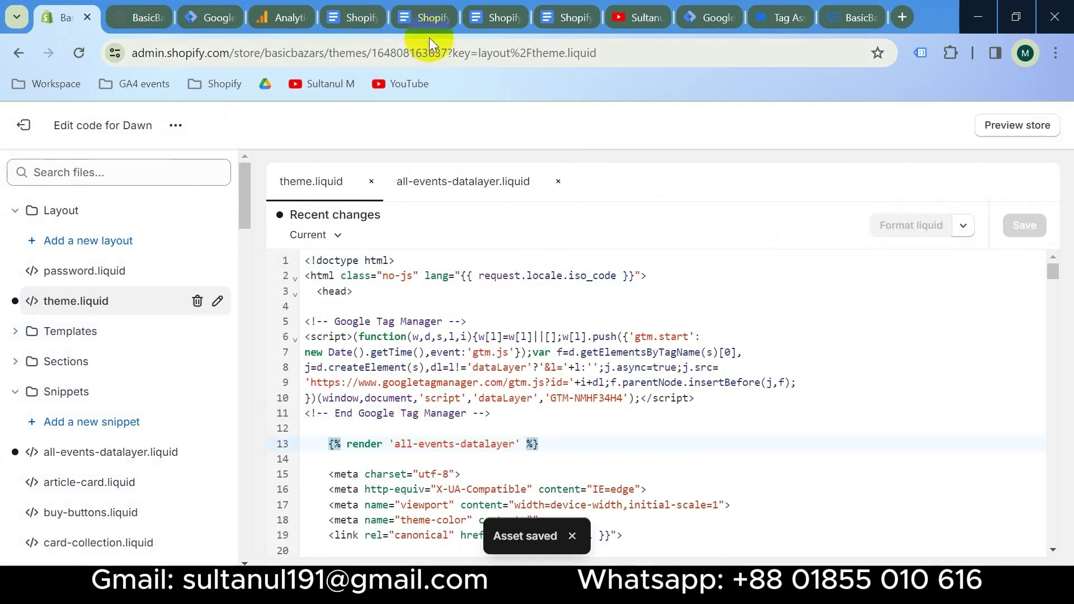
click(423, 18)
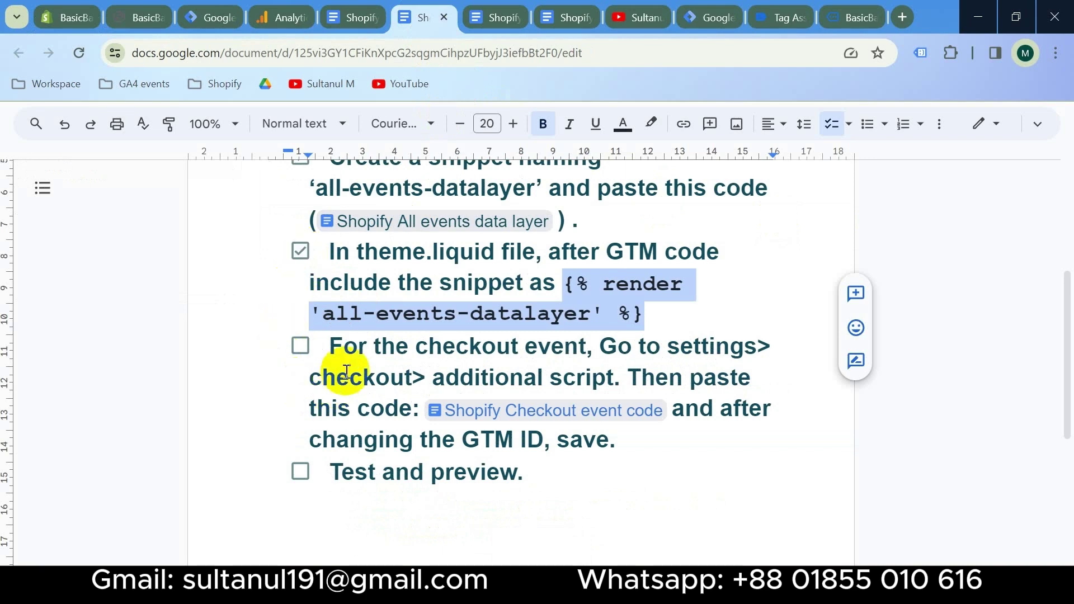
Exit the code editor and go to Settings > Checkout's order status Additional scripts box
click(254, 324)
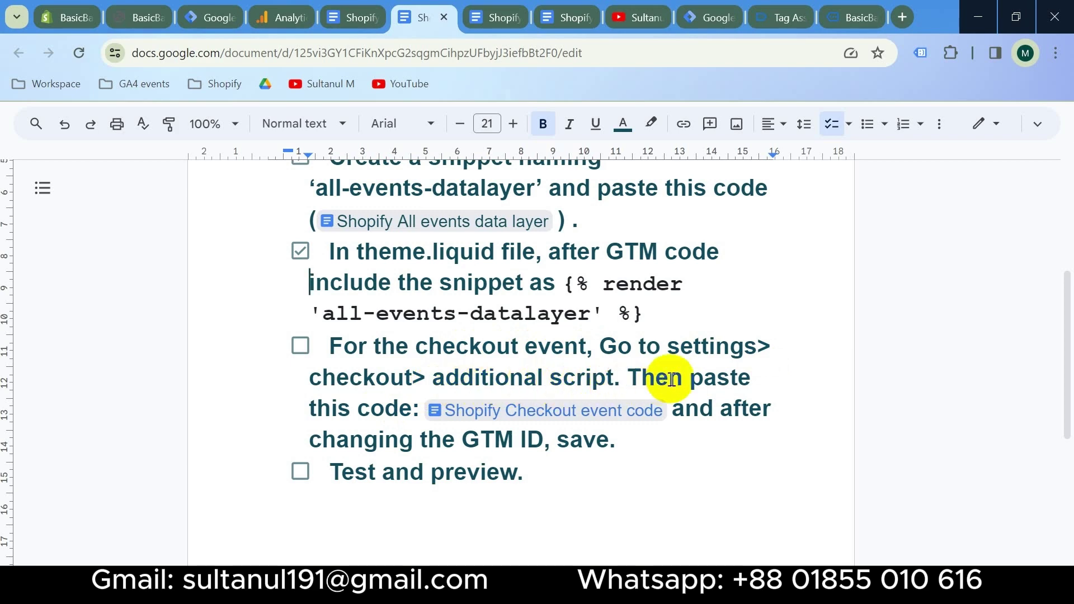
mouse_move(566, 414)
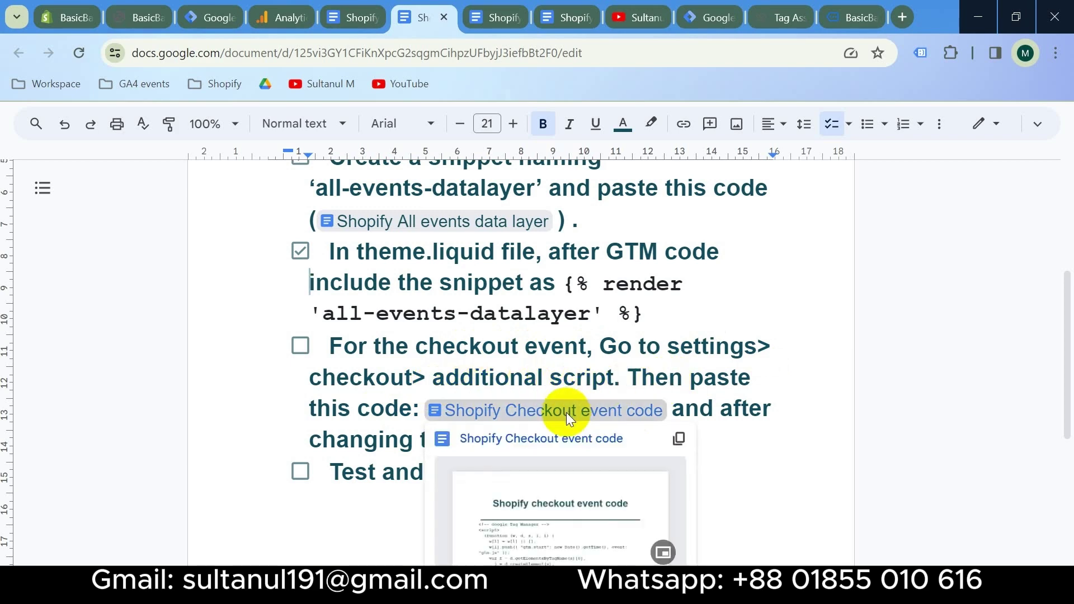
click(64, 25)
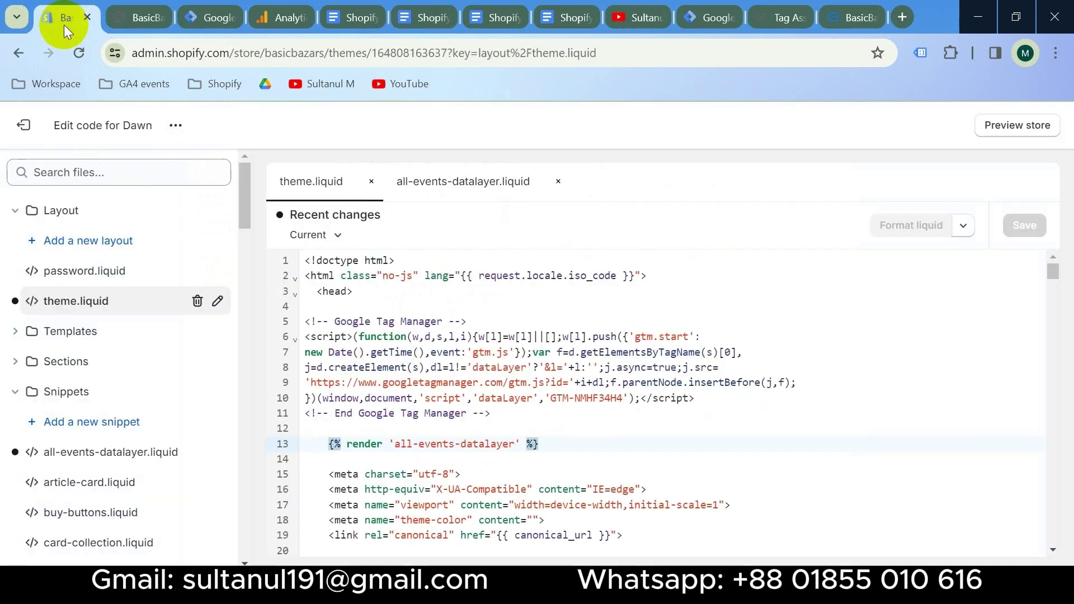
click(23, 124)
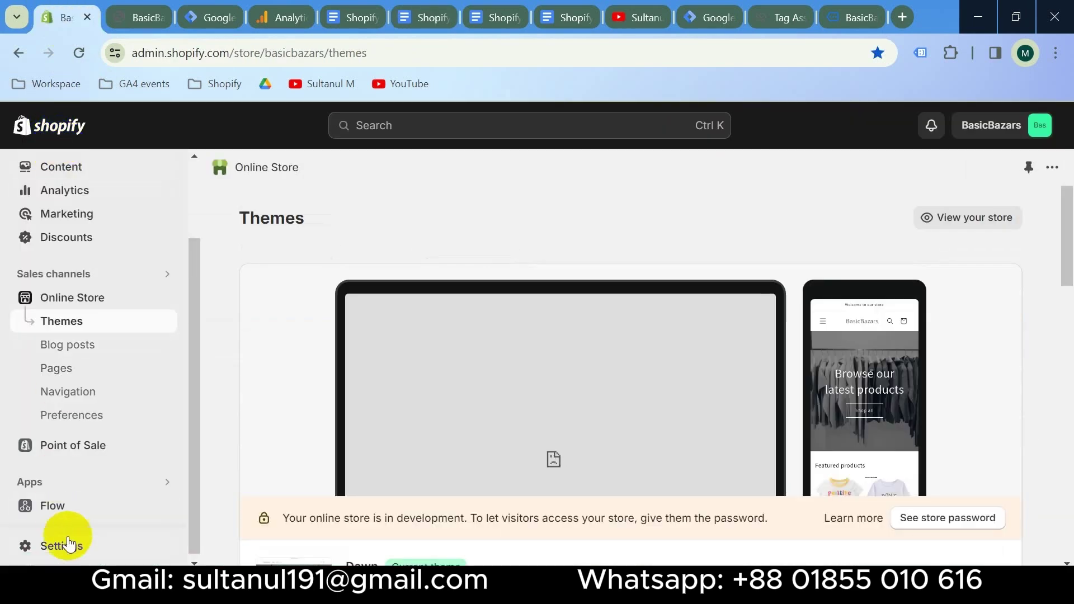
click(70, 545)
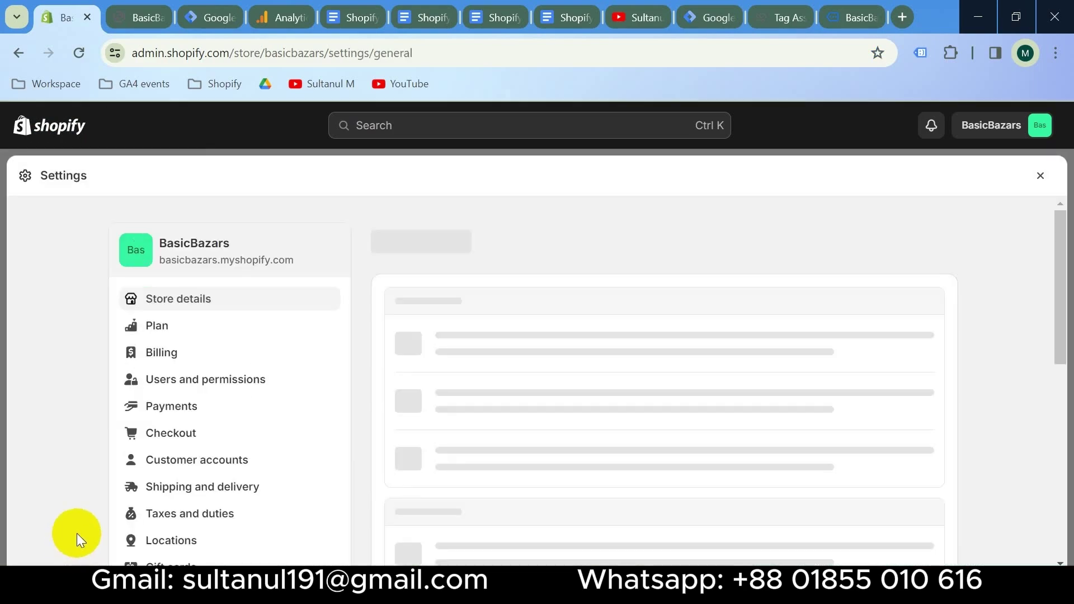
click(203, 442)
scroll(579, 385, down, 15)
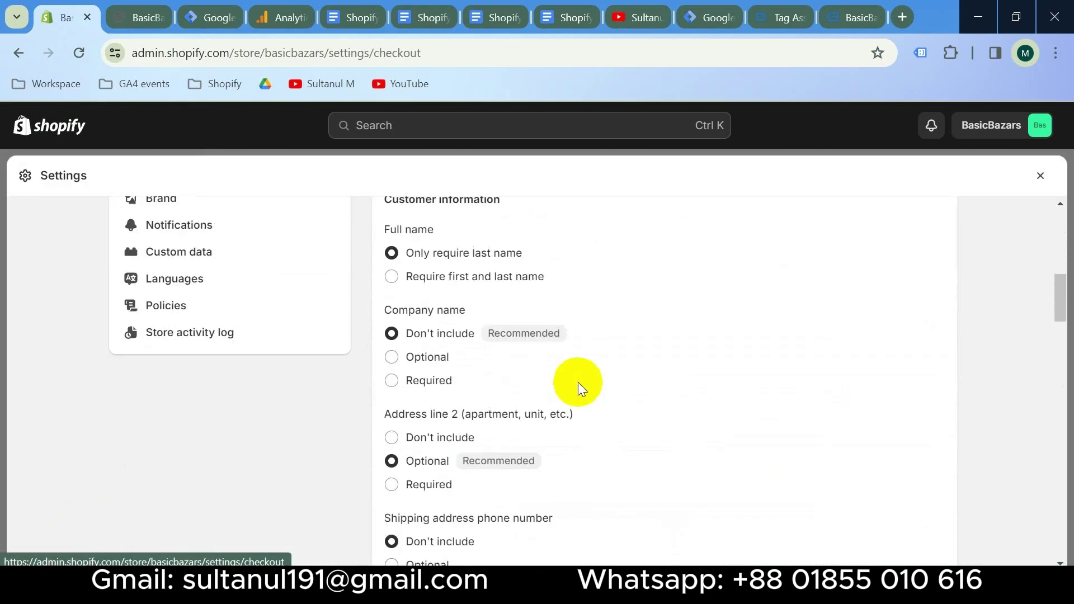
scroll(579, 385, down, 5)
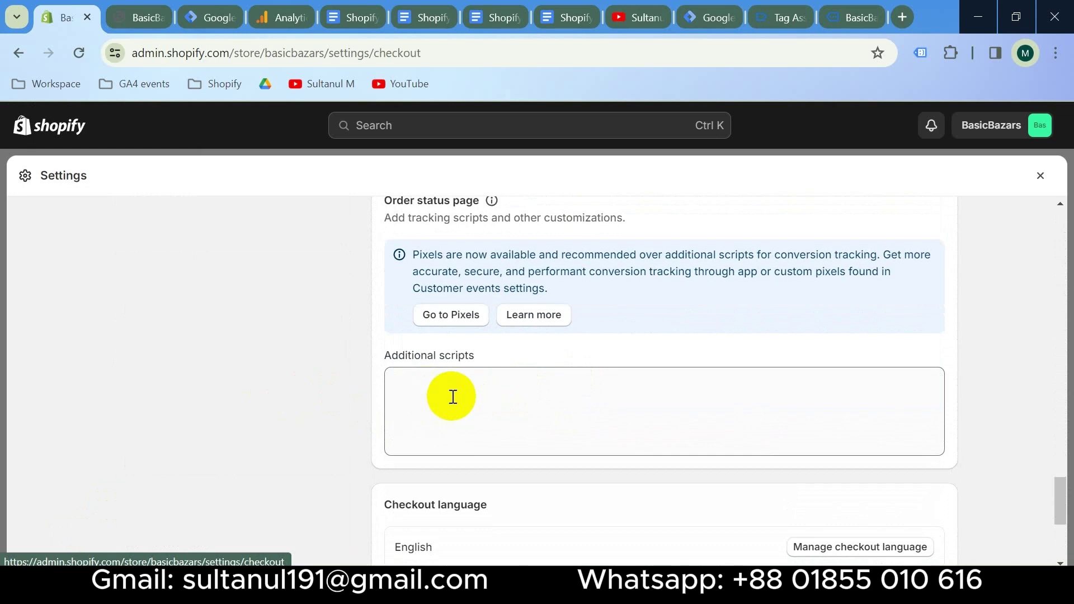
click(453, 399)
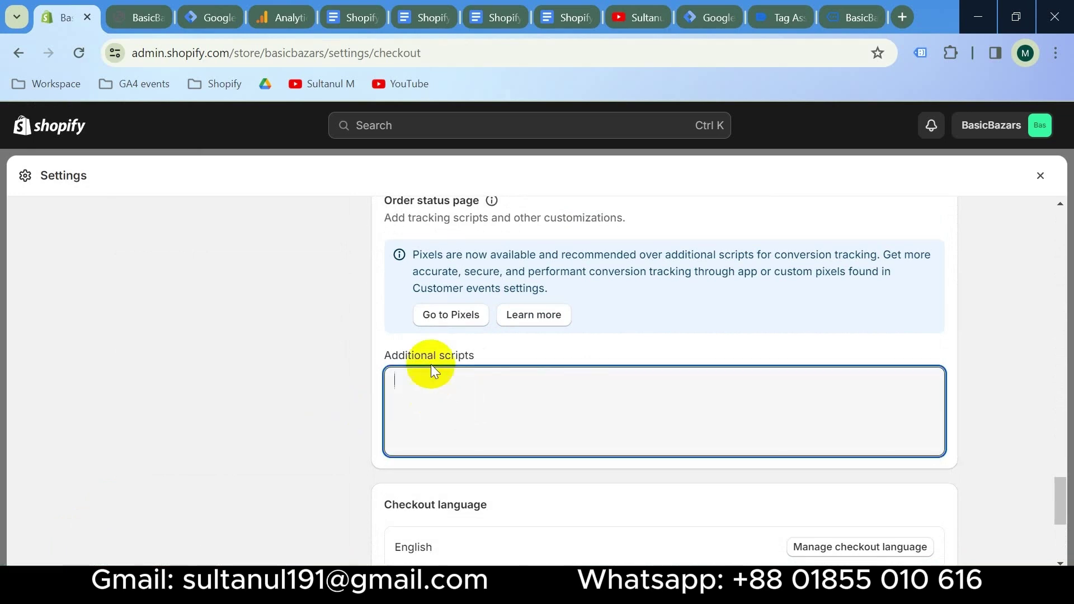
click(428, 6)
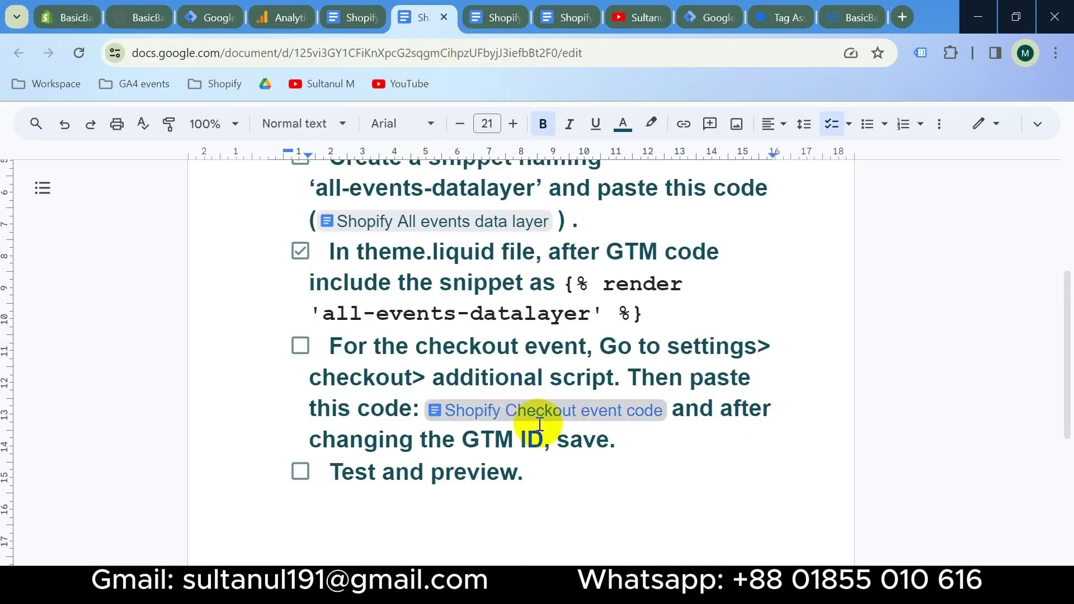
Copy the Shopify checkout event code and paste it into the order status Additional scripts box
click(558, 12)
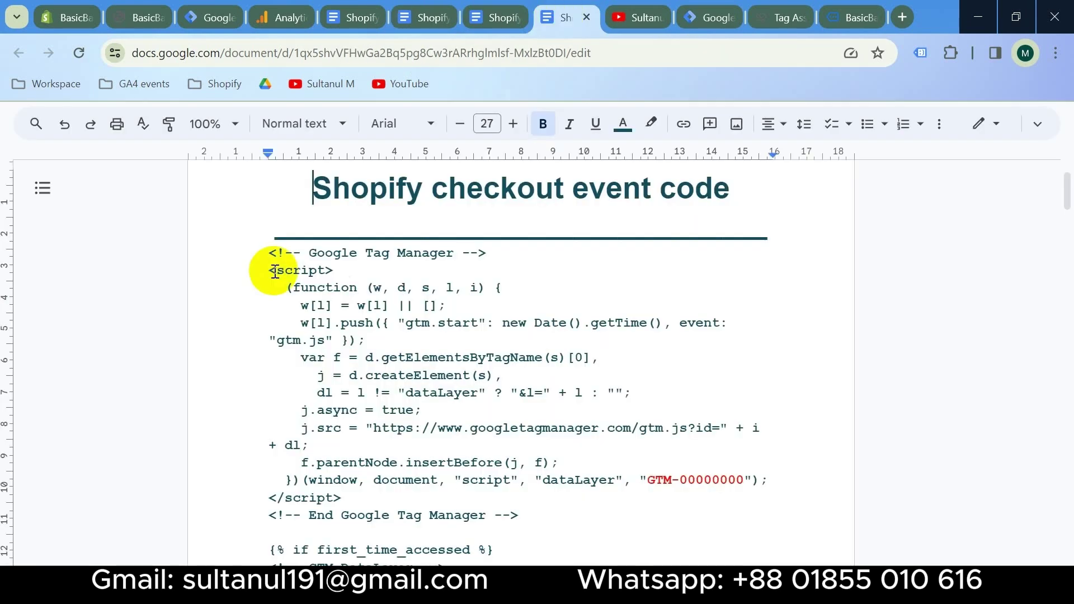
key(ctrl+a)
click(69, 19)
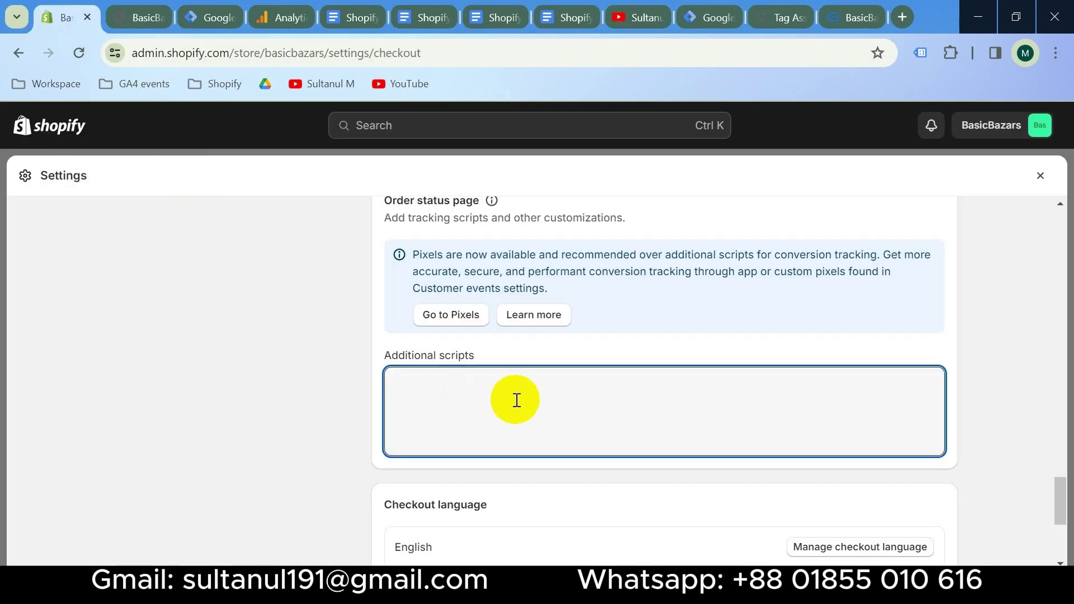
key(ctrl+v)
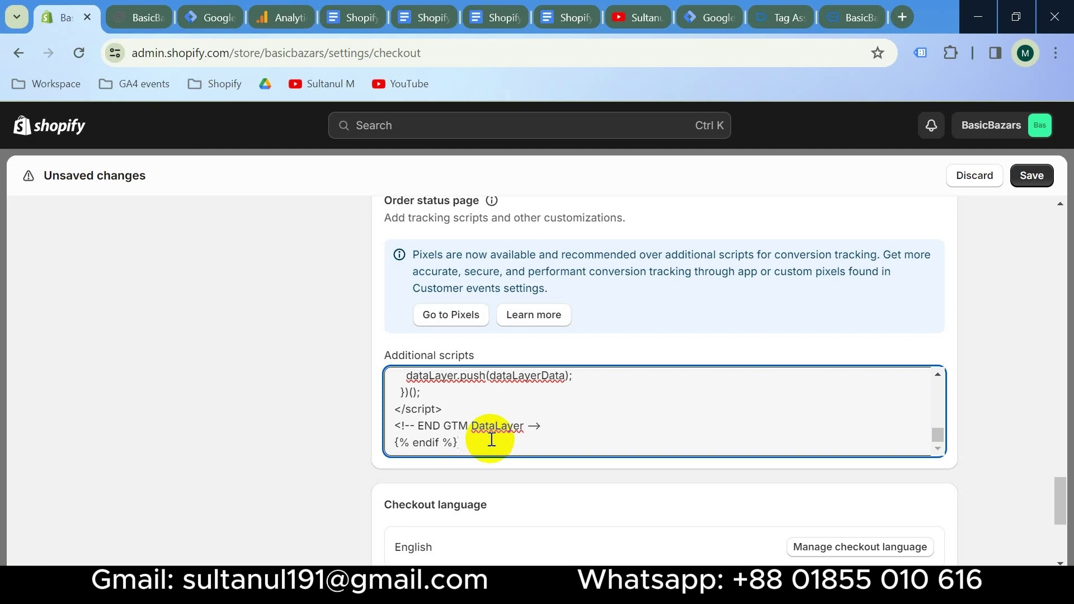
Delete the leftover checkout event comment lines so the GTM snippet comes first
scroll(493, 435, up, 15)
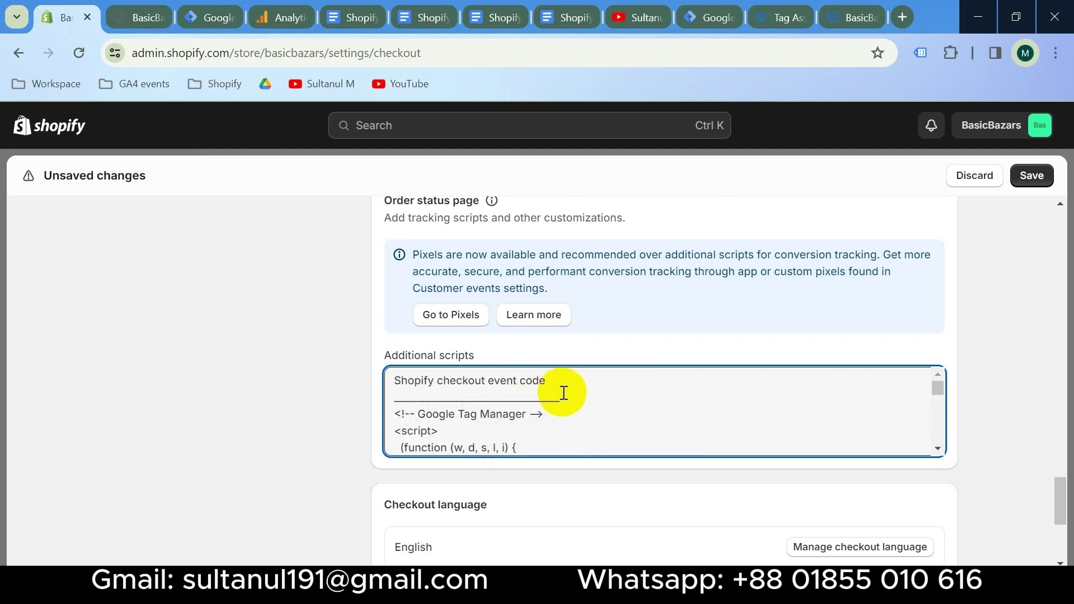
drag(564, 391, 391, 377)
key(BackSpace)
key(Delete)
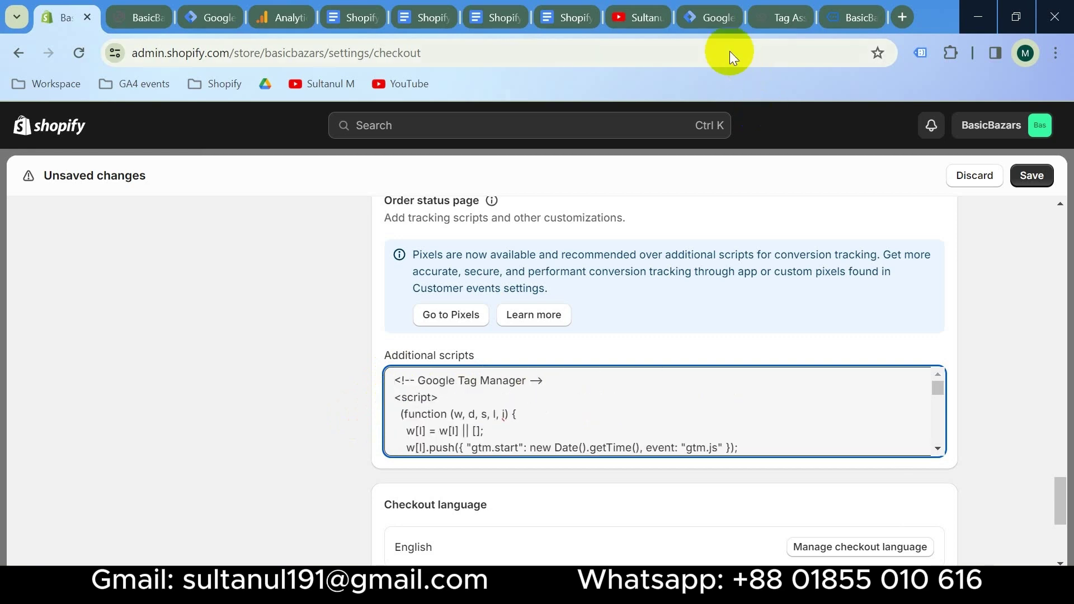
click(697, 8)
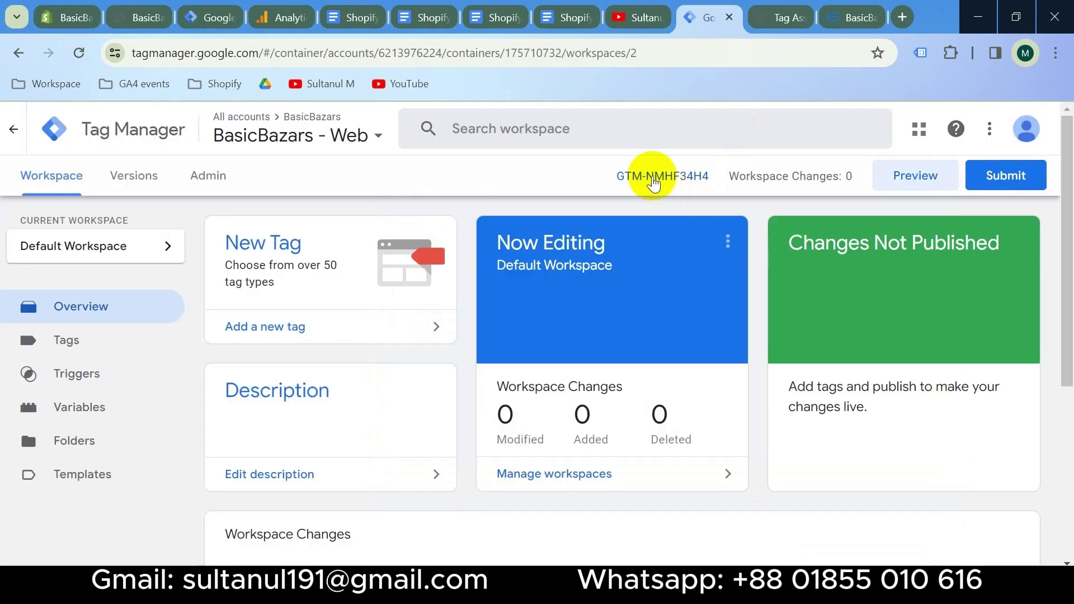
Replace the script's XXXXXXX placeholder with container ID GTM-NMHF34H4 and save the checkout settings
click(653, 178)
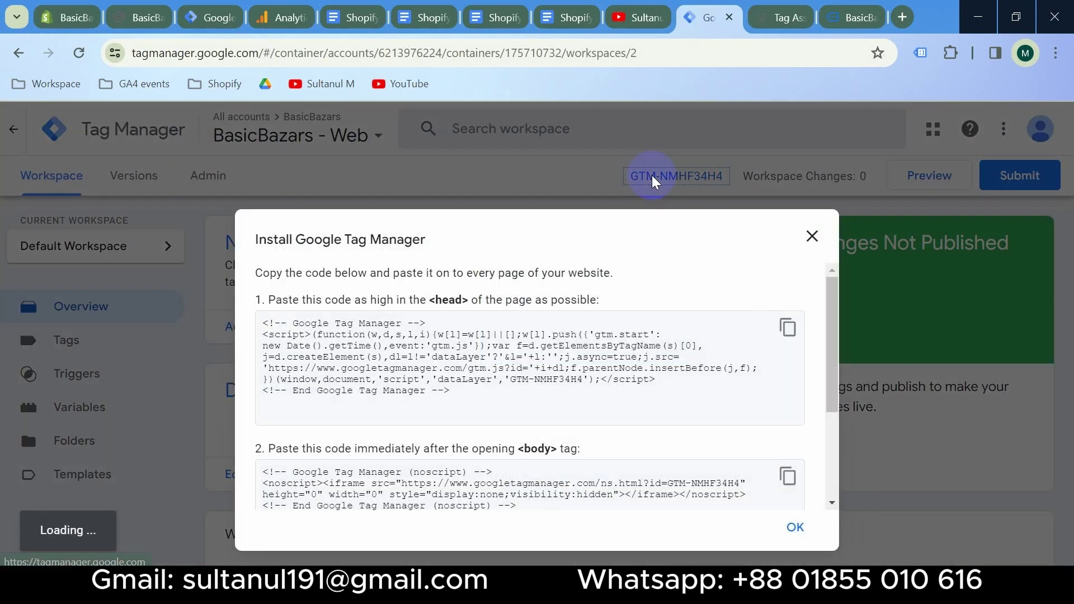
drag(584, 380, 541, 379)
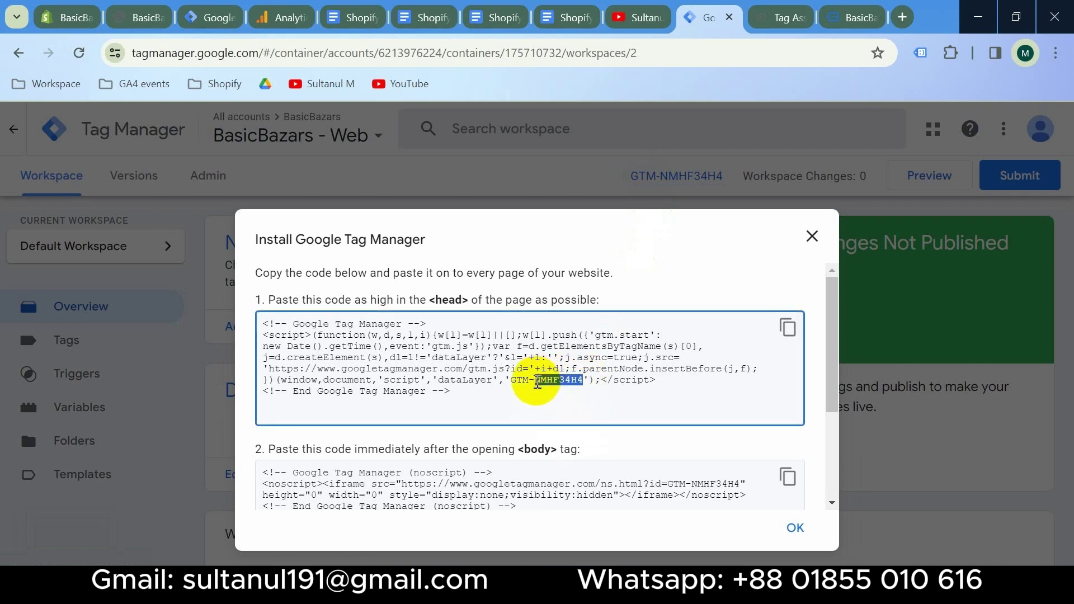
click(76, 14)
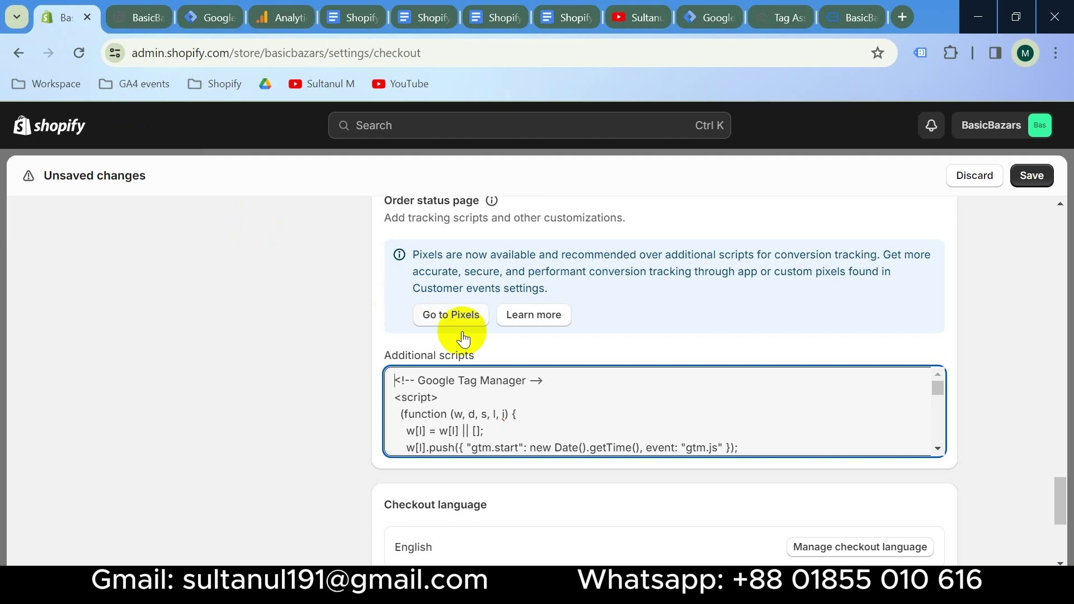
scroll(698, 425, down, 4)
scroll(679, 401, up, 2)
double_click(679, 398)
text(NMHF34H4)
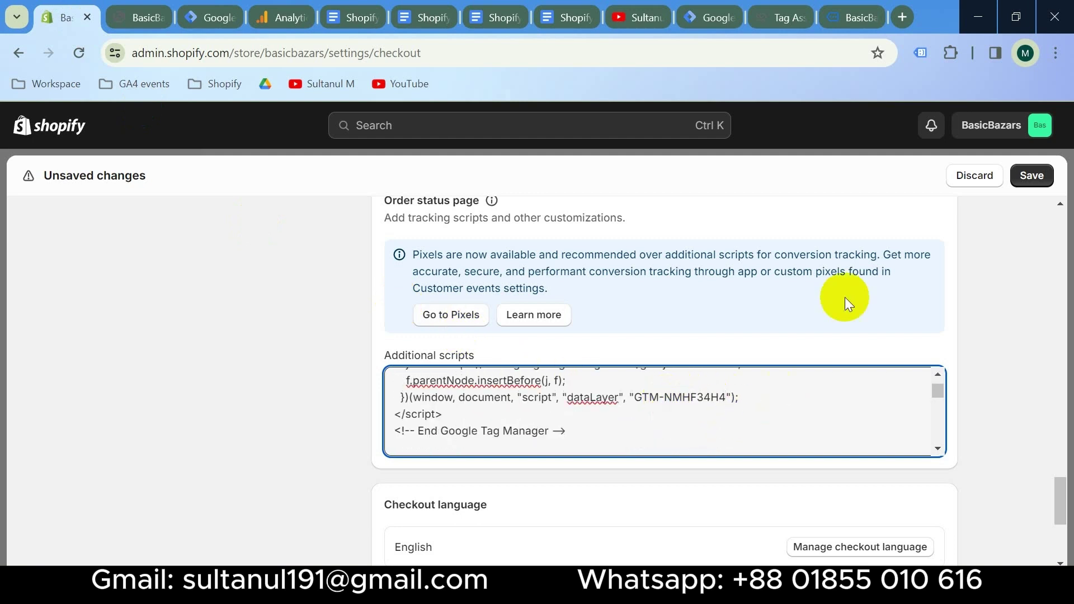
click(1031, 176)
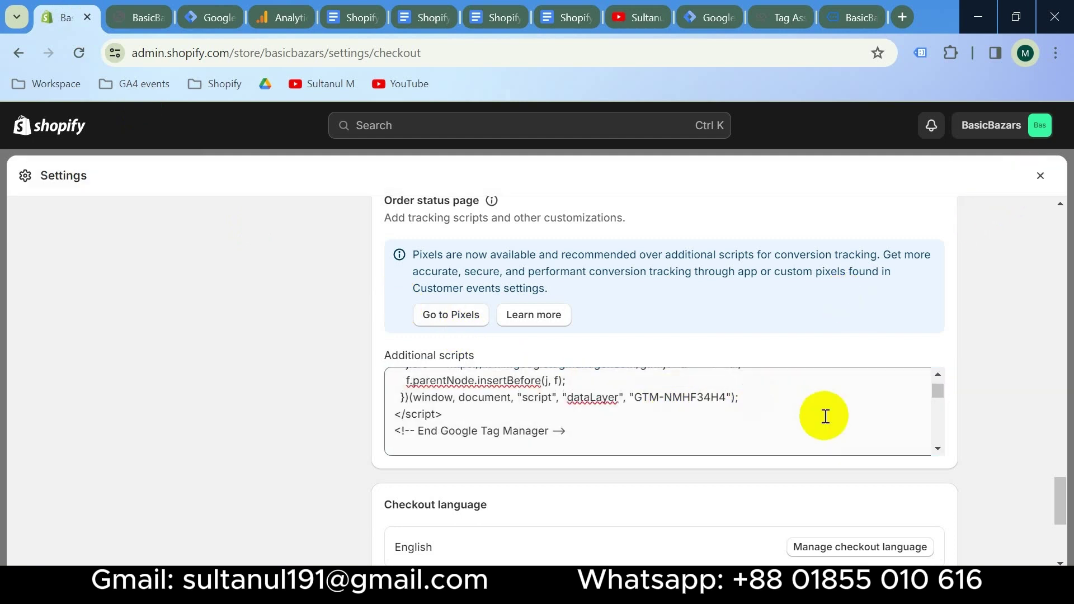
Start a Tag Manager debug preview of the BasicBazars store
click(710, 18)
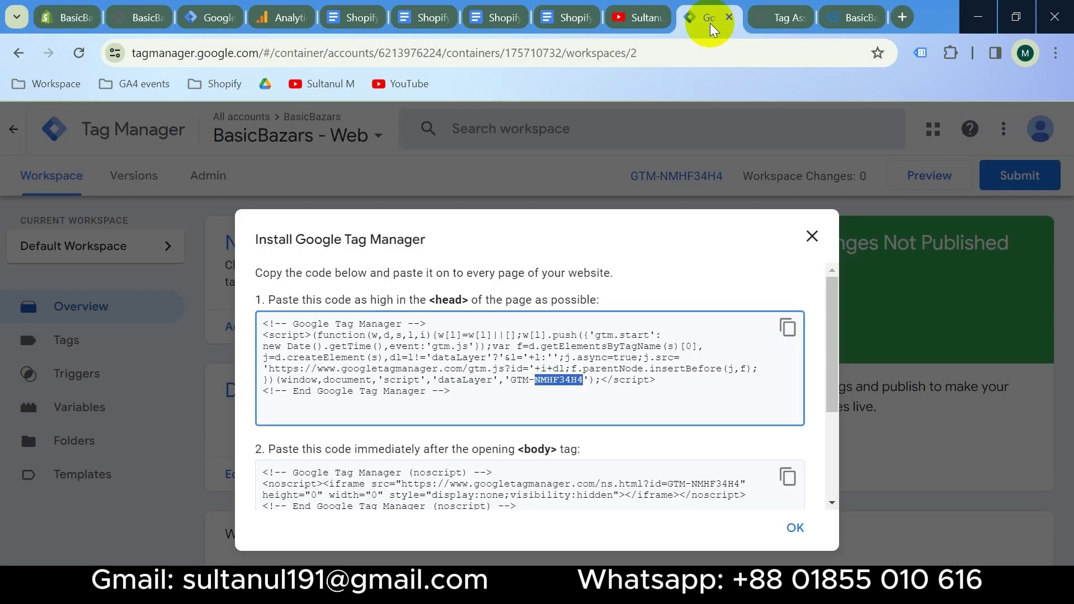
click(812, 236)
click(935, 178)
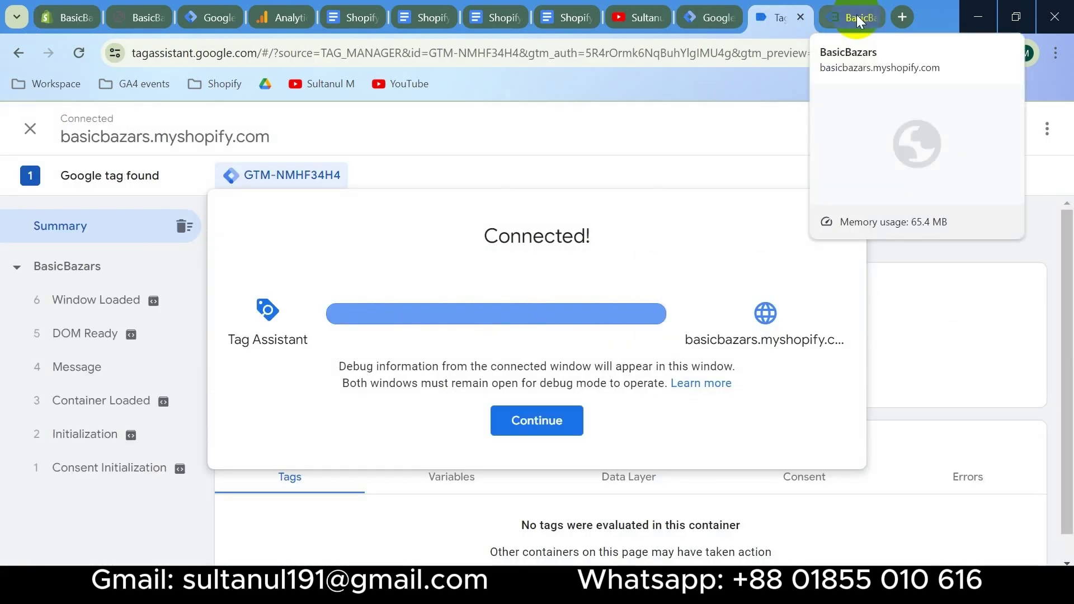
click(853, 17)
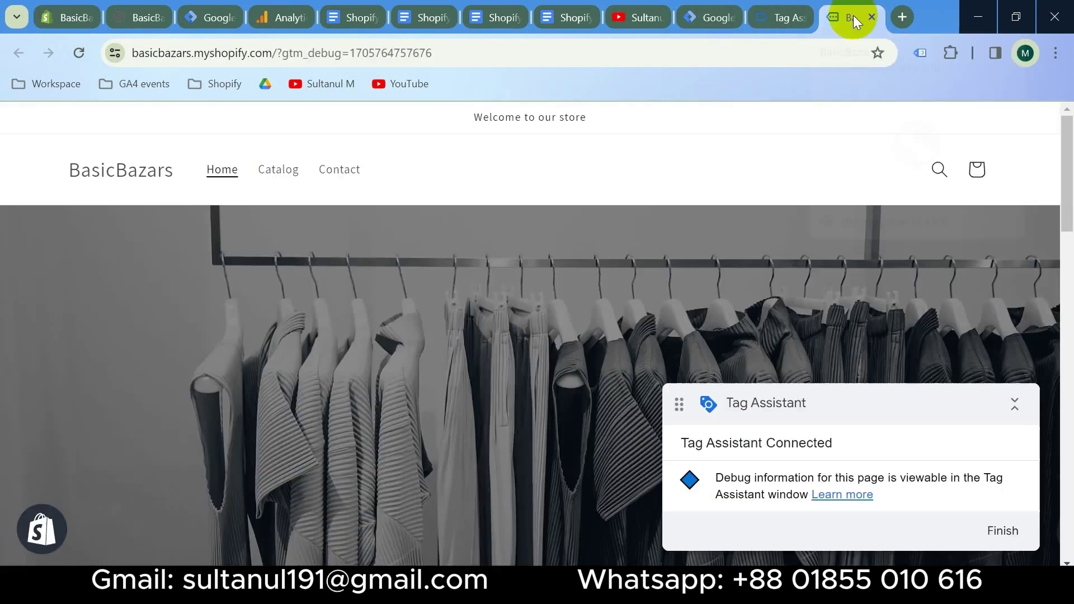
Dismiss Tag Assistant's connection notice and open the first featured product in the store
click(772, 16)
click(547, 424)
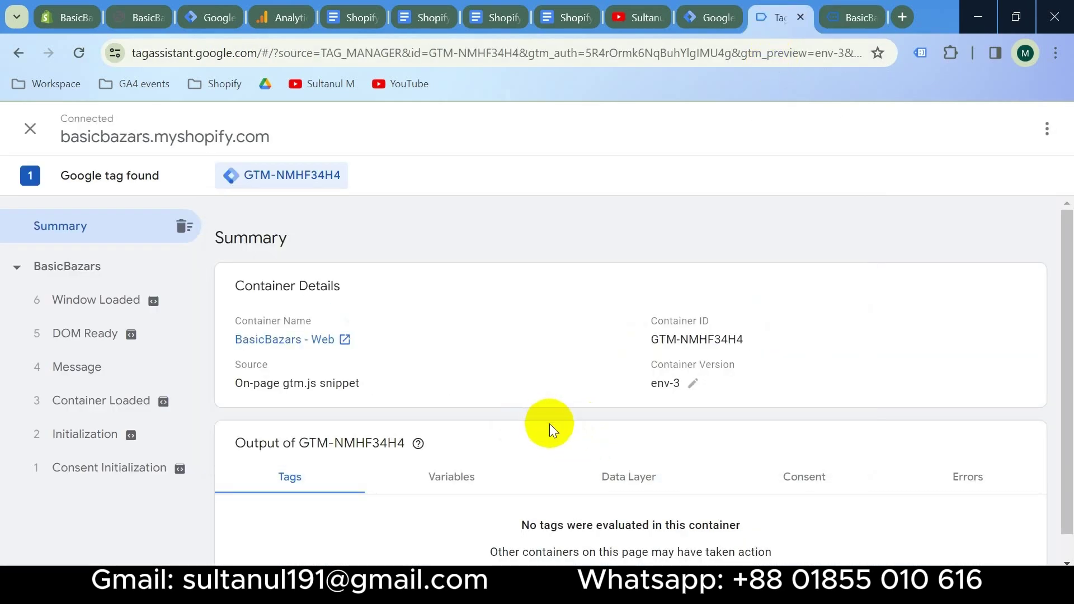
click(846, 29)
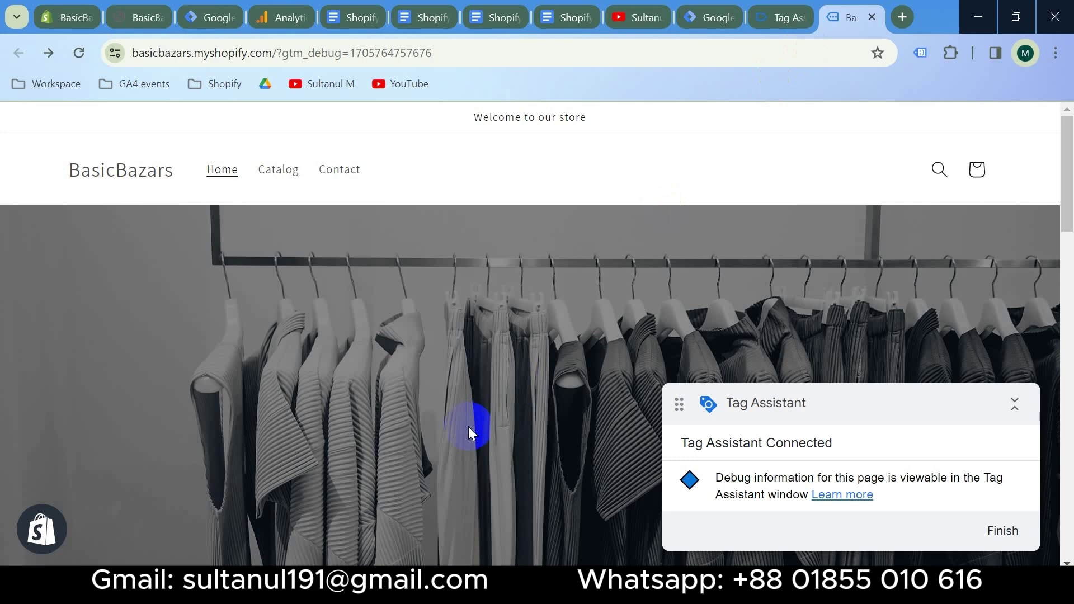
scroll(468, 427, down, 10)
click(215, 352)
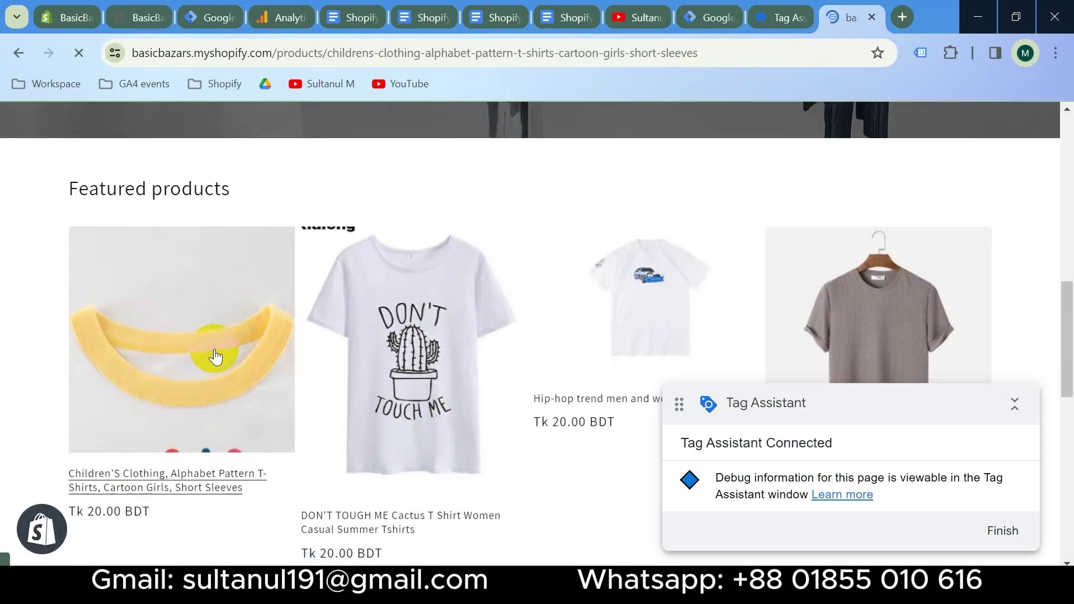
Check that the view_item event's Data Layer holds BDT ecommerce item data for the T-shirt
click(775, 17)
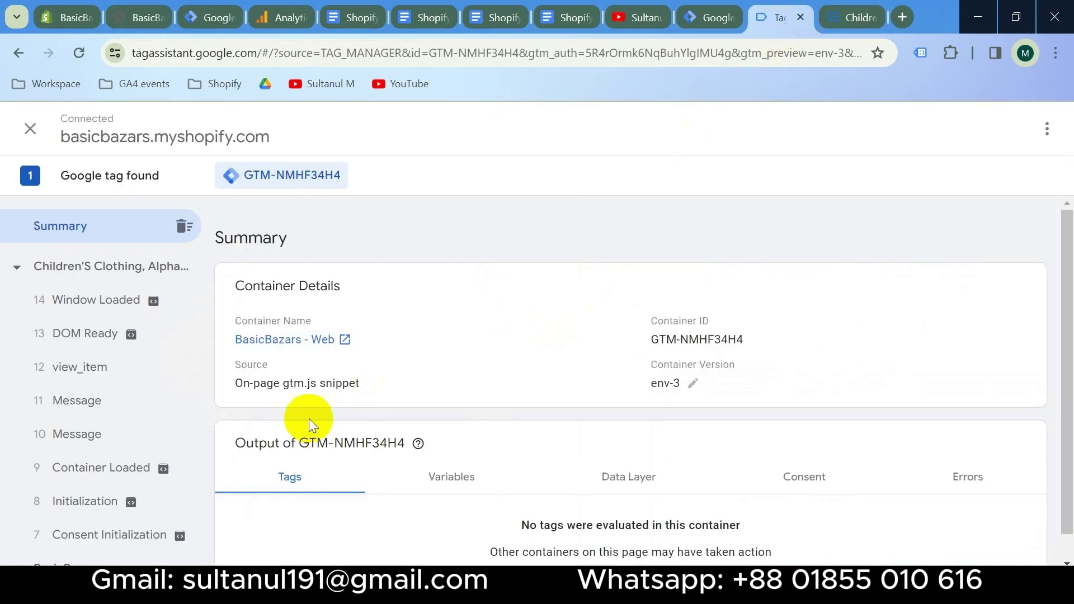
click(93, 379)
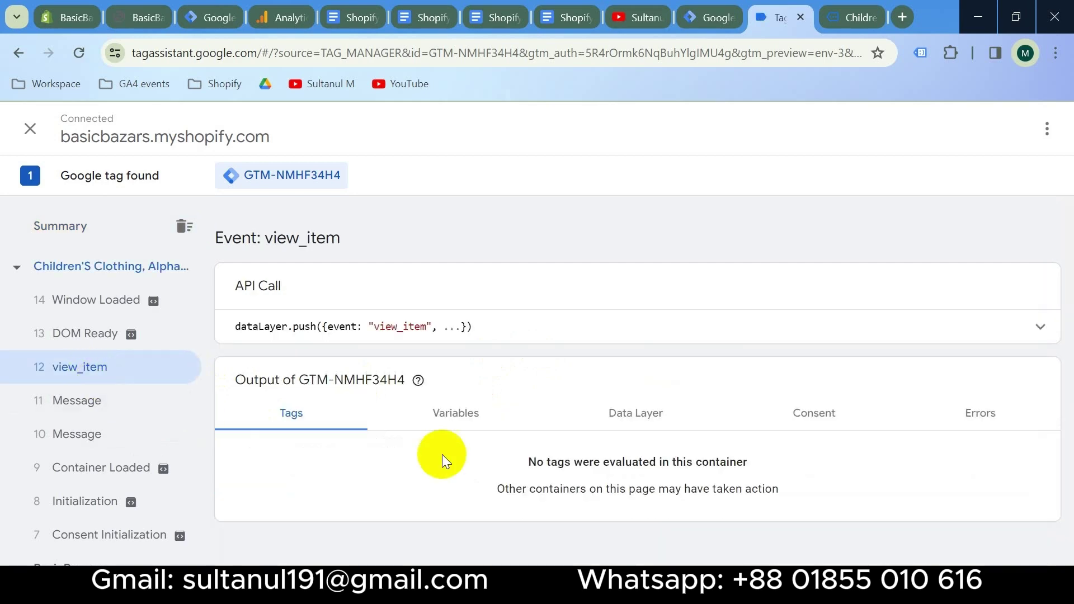
click(649, 418)
scroll(547, 448, down, 5)
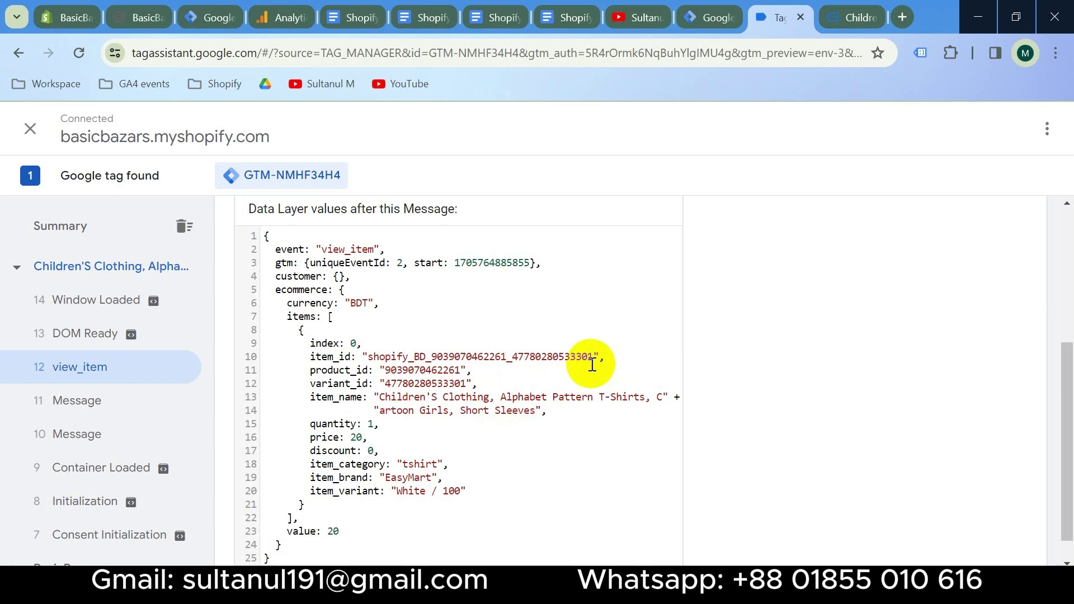
click(849, 18)
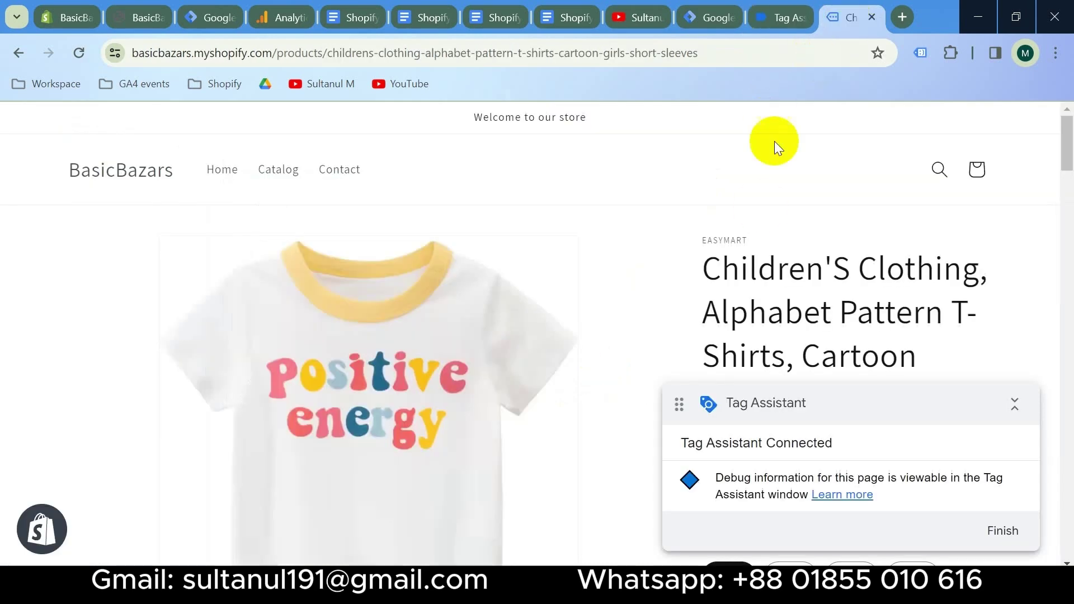
Add the children's T-shirt to the cart and proceed to the BDT 20.00 checkout
scroll(820, 296, down, 5)
scroll(828, 298, down, 3)
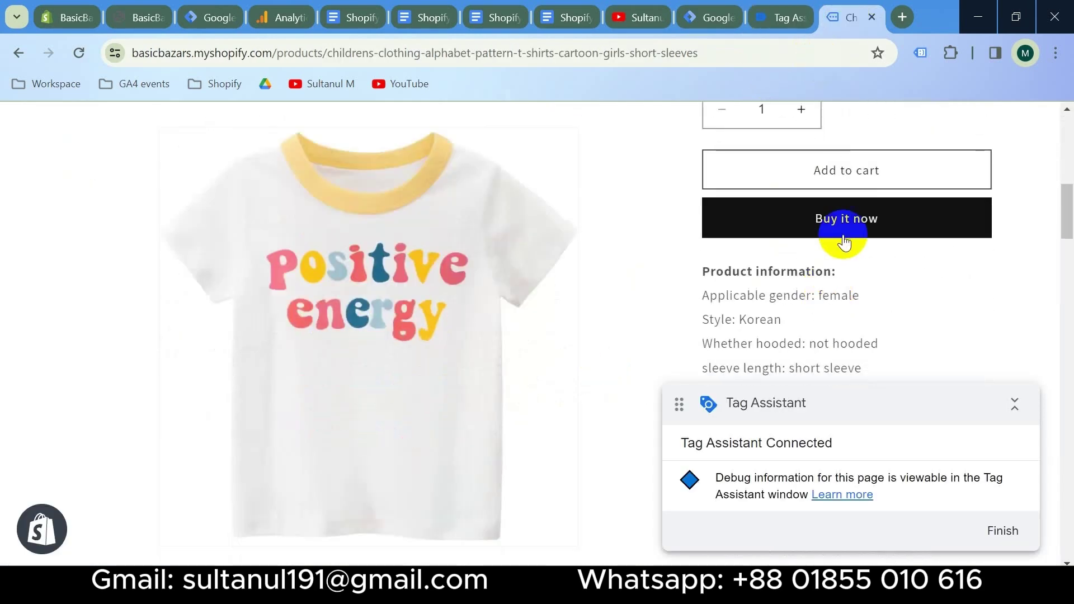
click(831, 170)
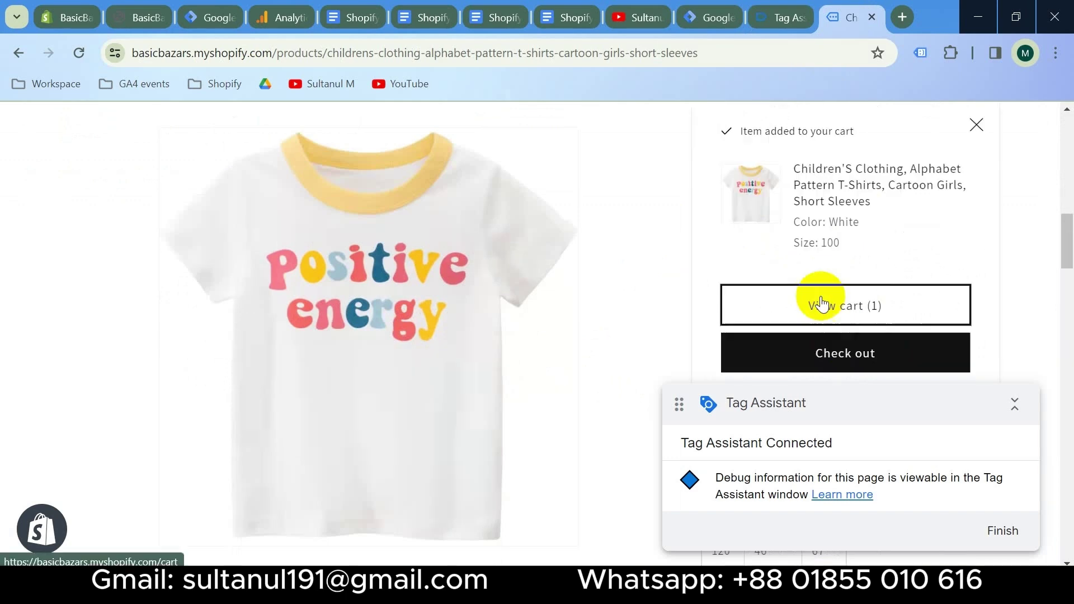
click(822, 304)
scroll(821, 308, down, 5)
click(827, 269)
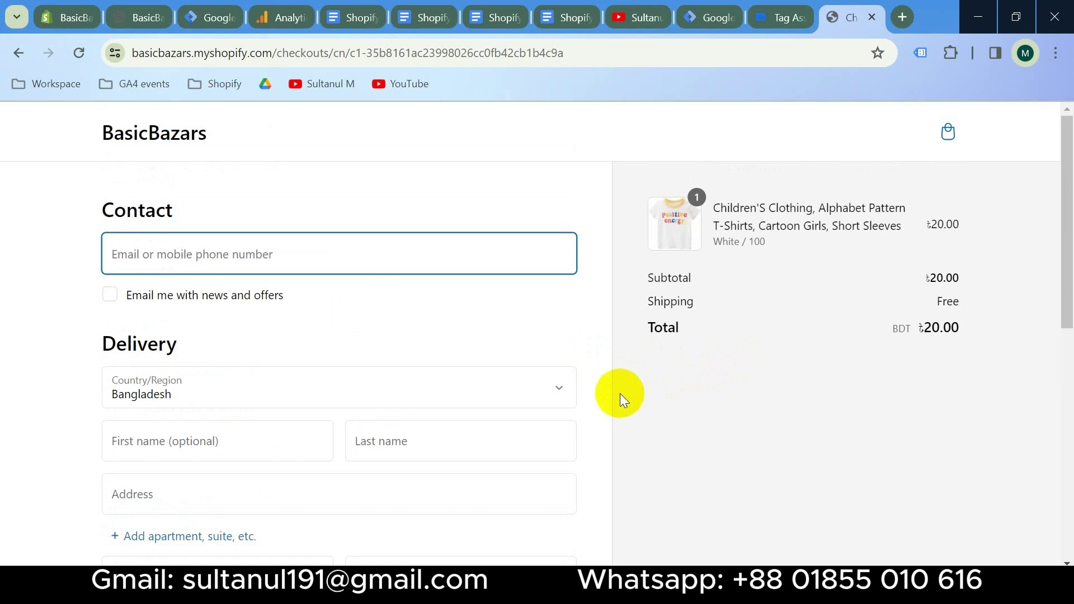
scroll(620, 394, down, 3)
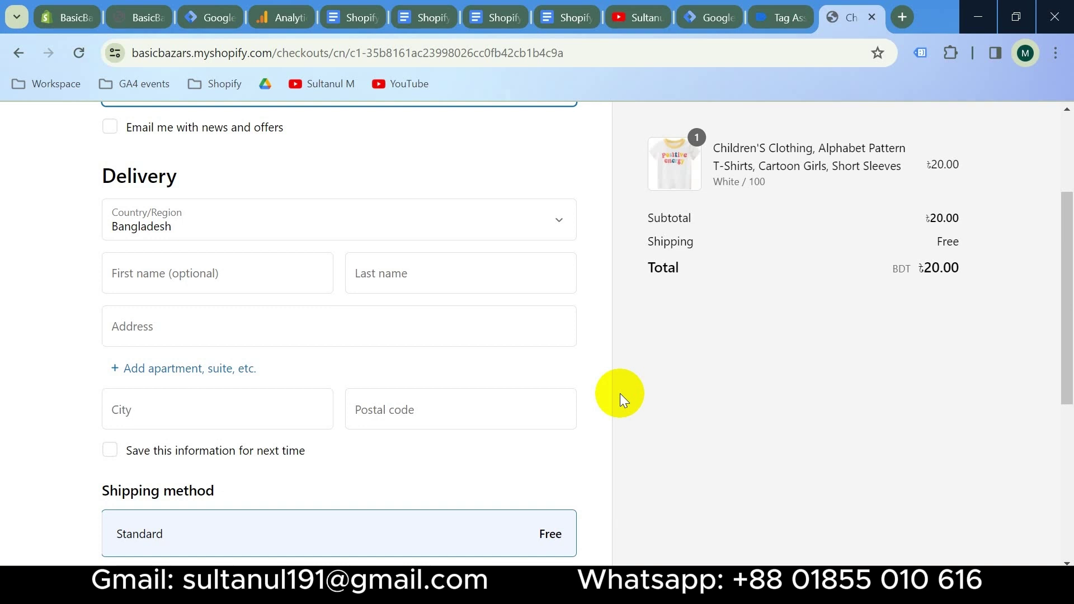
scroll(621, 391, up, 3)
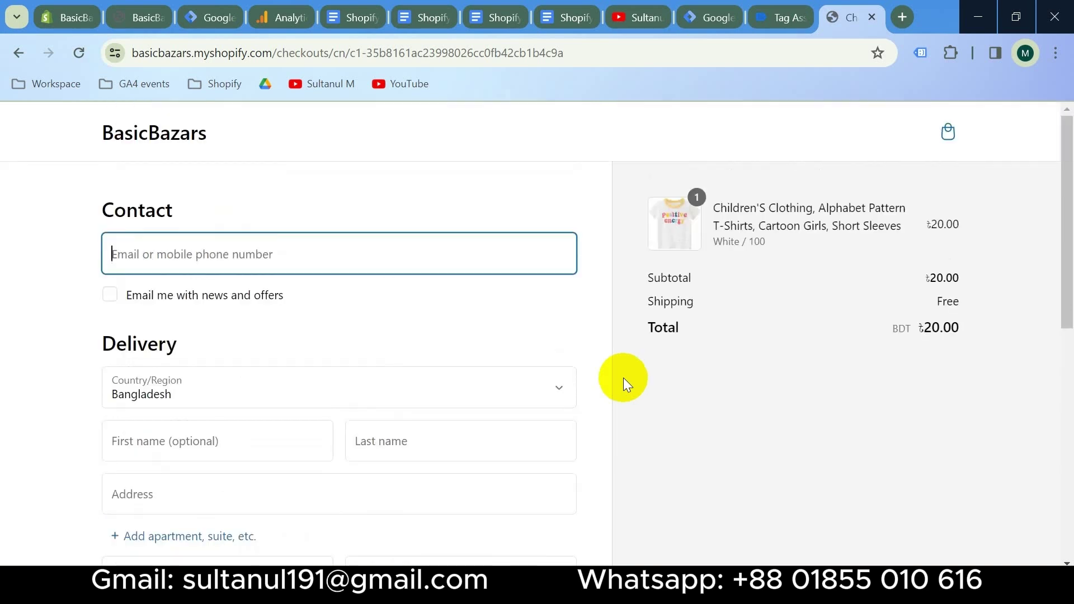
scroll(623, 378, down, 3)
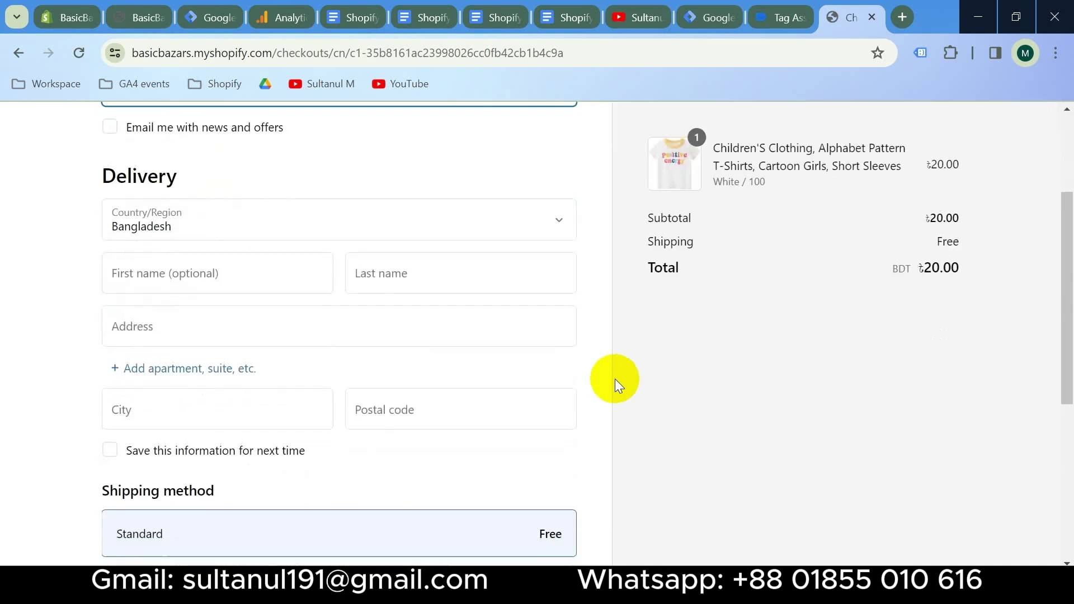
click(66, 17)
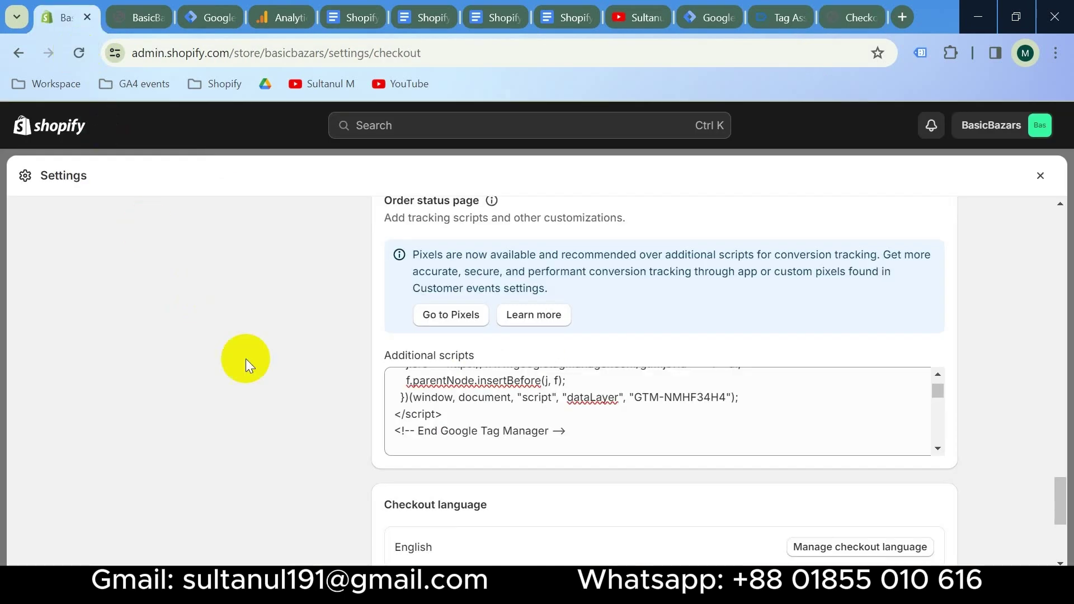
Reactivate the (for testing) Bogus Gateway from the third-party payment providers
scroll(340, 391, up, 20)
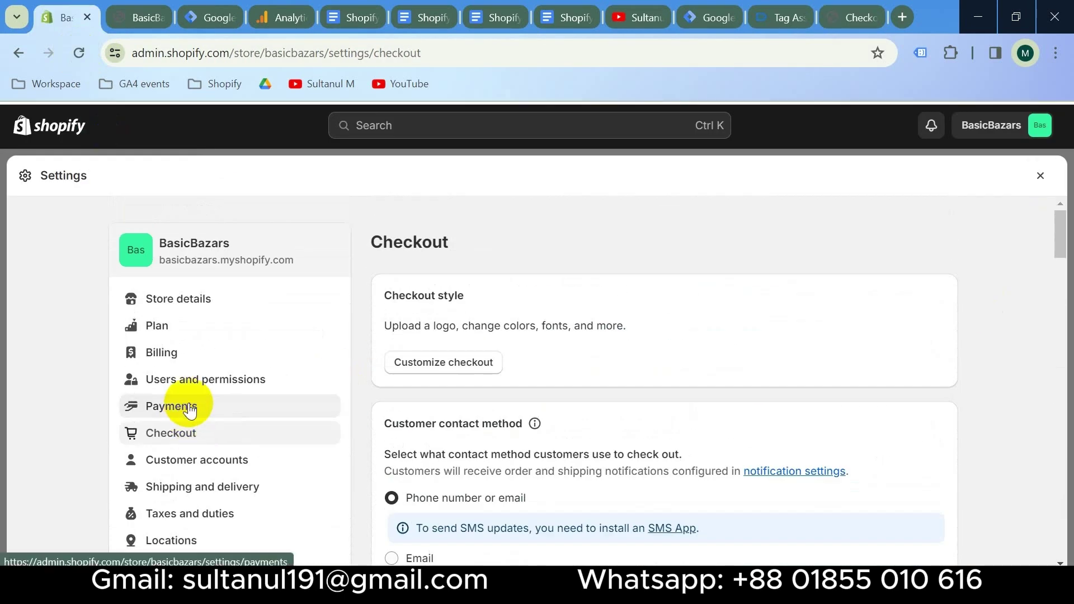
click(190, 410)
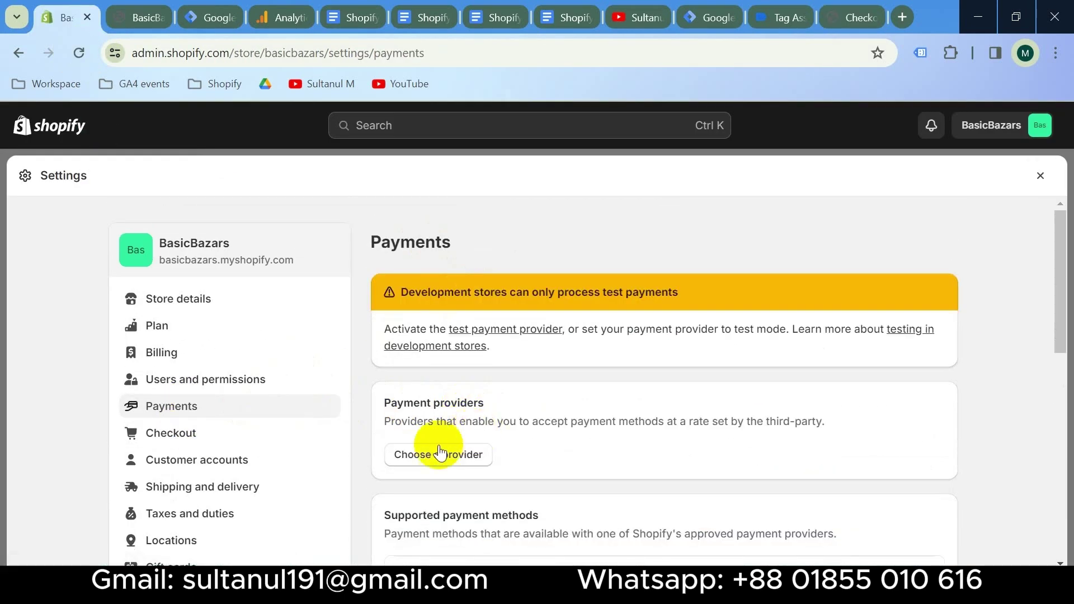
click(425, 462)
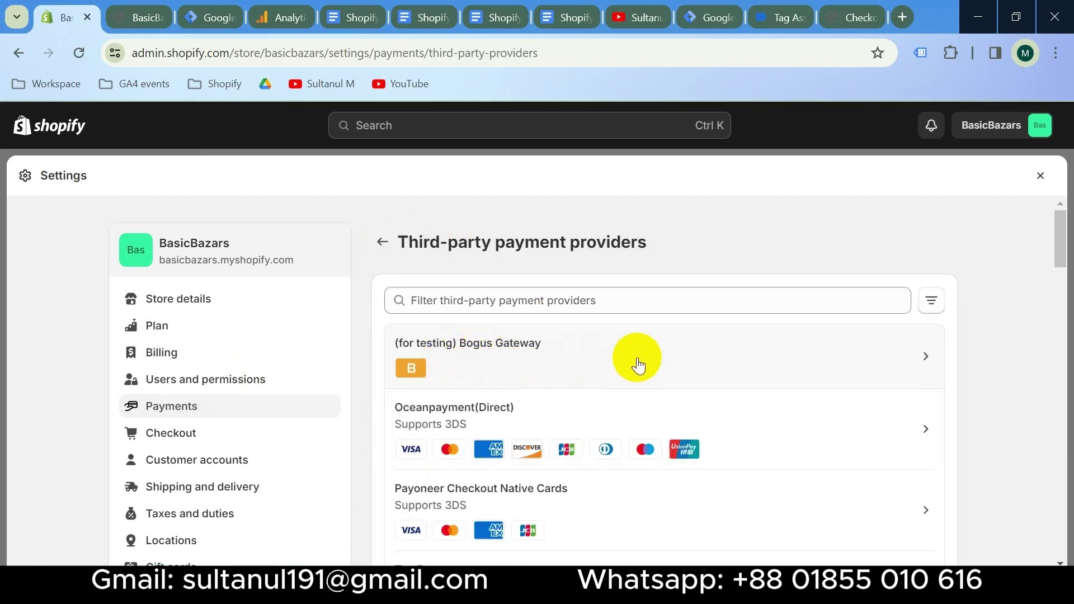
click(637, 365)
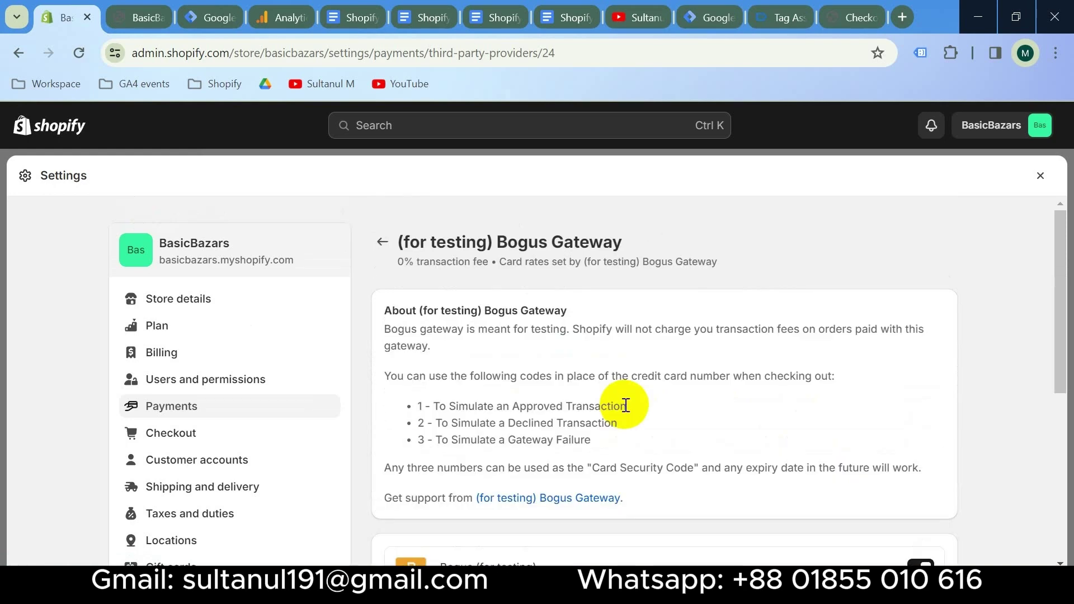
scroll(624, 404, down, 5)
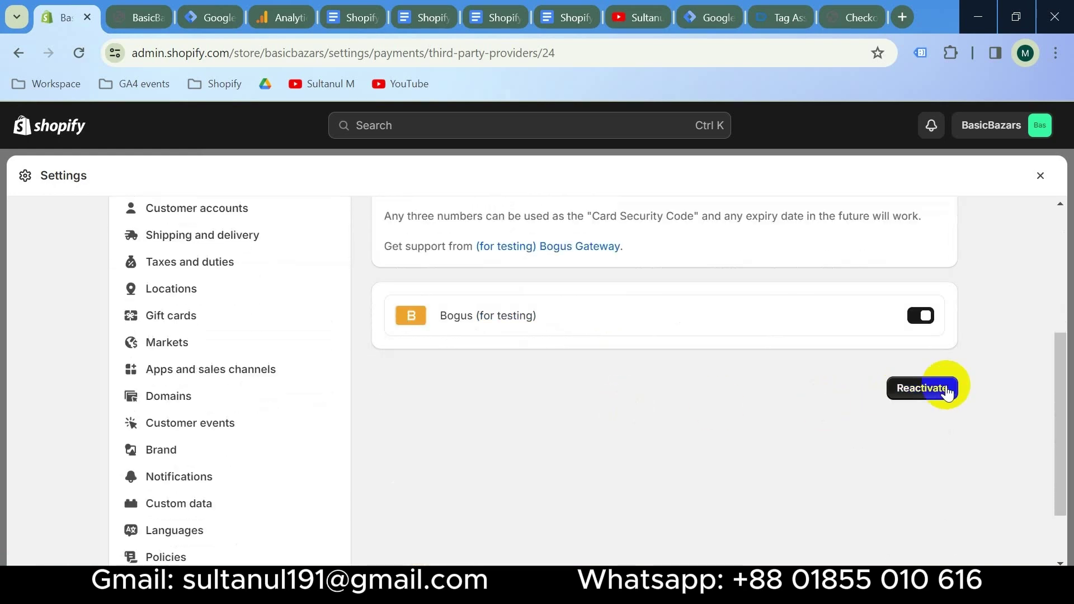
click(925, 389)
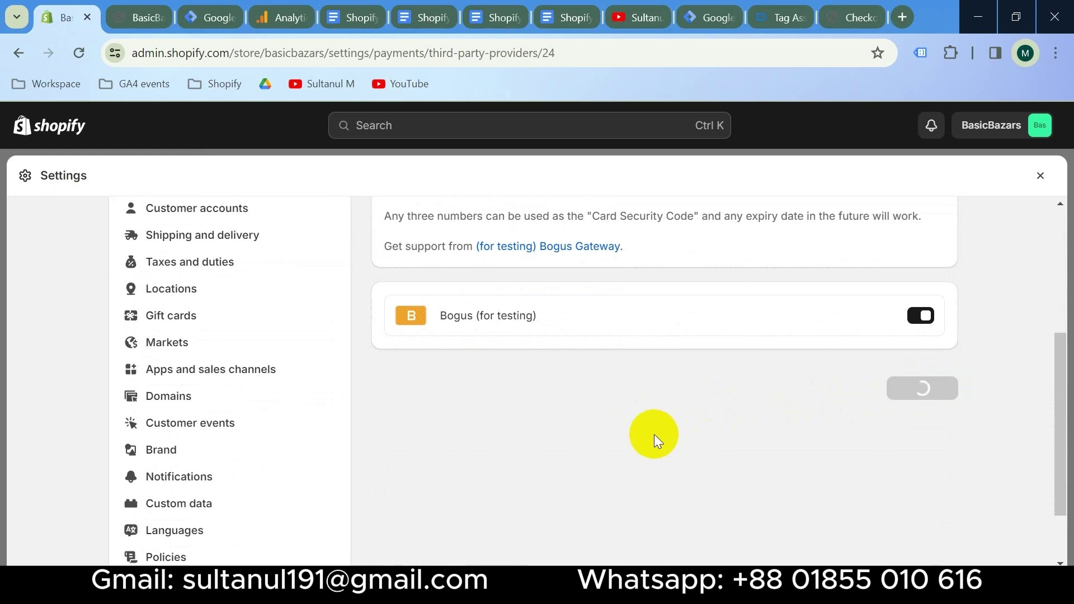
click(847, 15)
scroll(496, 343, up, 3)
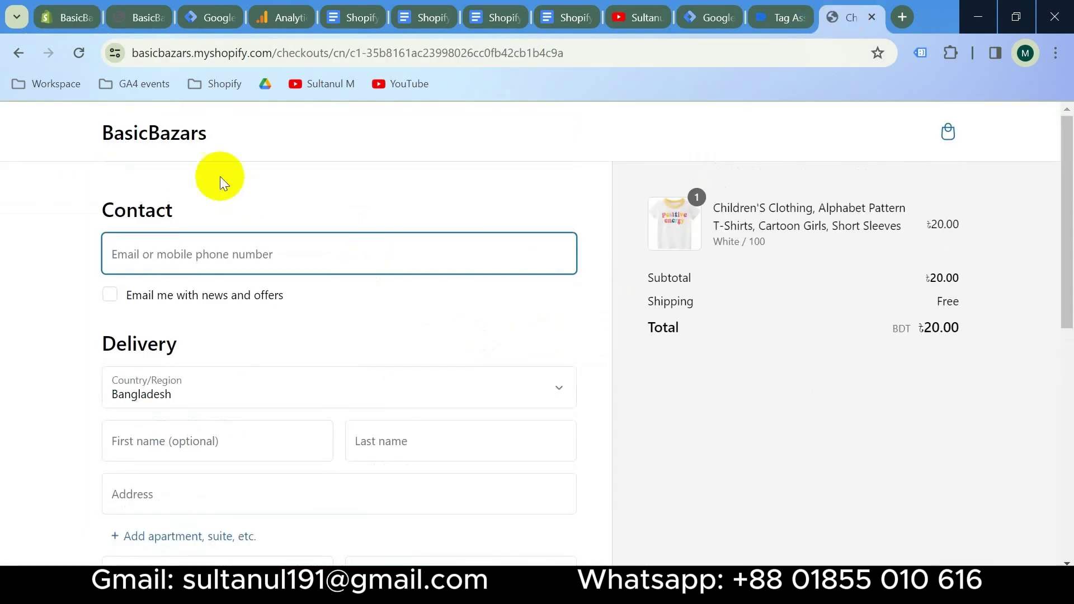
Reload the checkout and autofill contact and address with the saved details
click(74, 54)
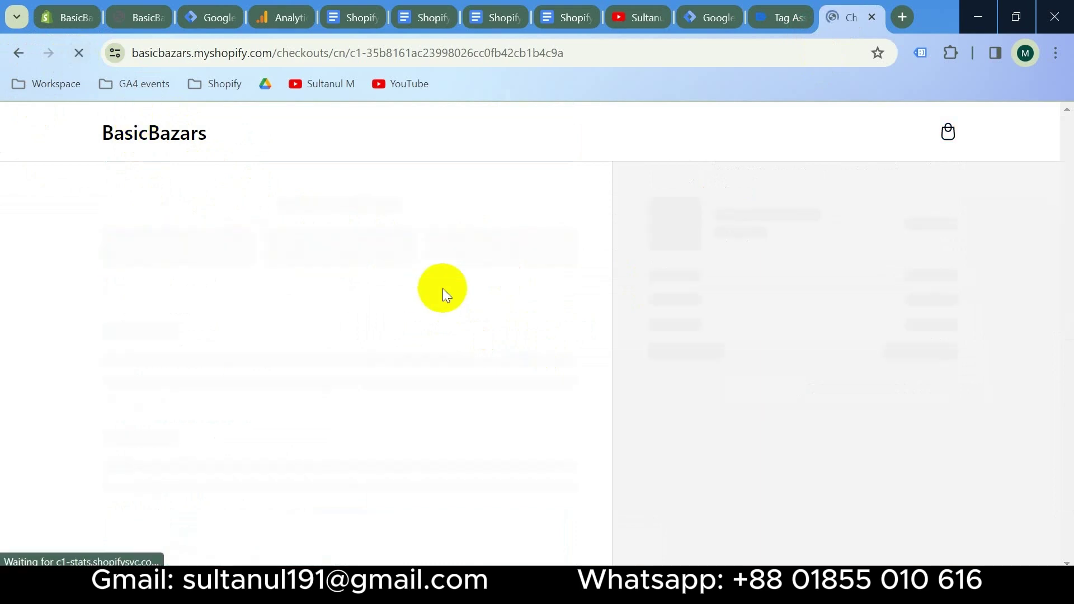
scroll(460, 417, down, 2)
scroll(460, 417, down, 6)
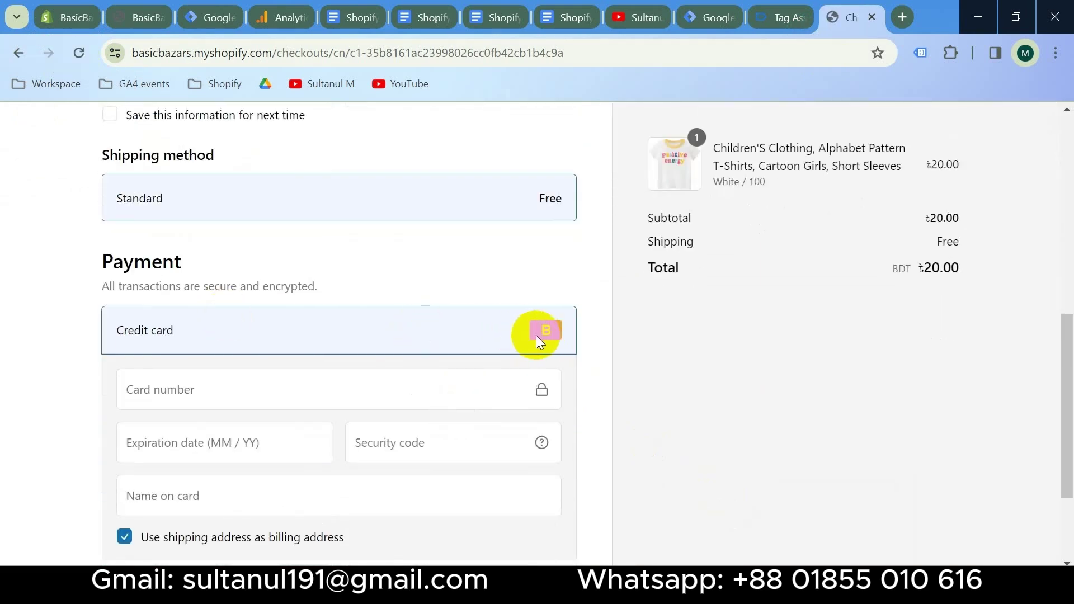
scroll(324, 304, up, 8)
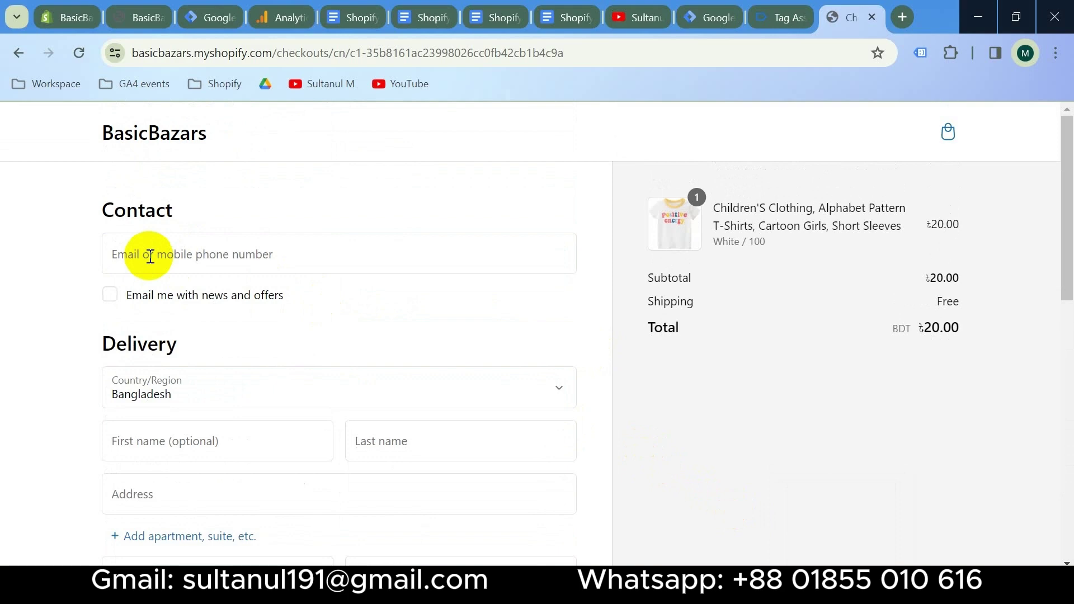
click(211, 247)
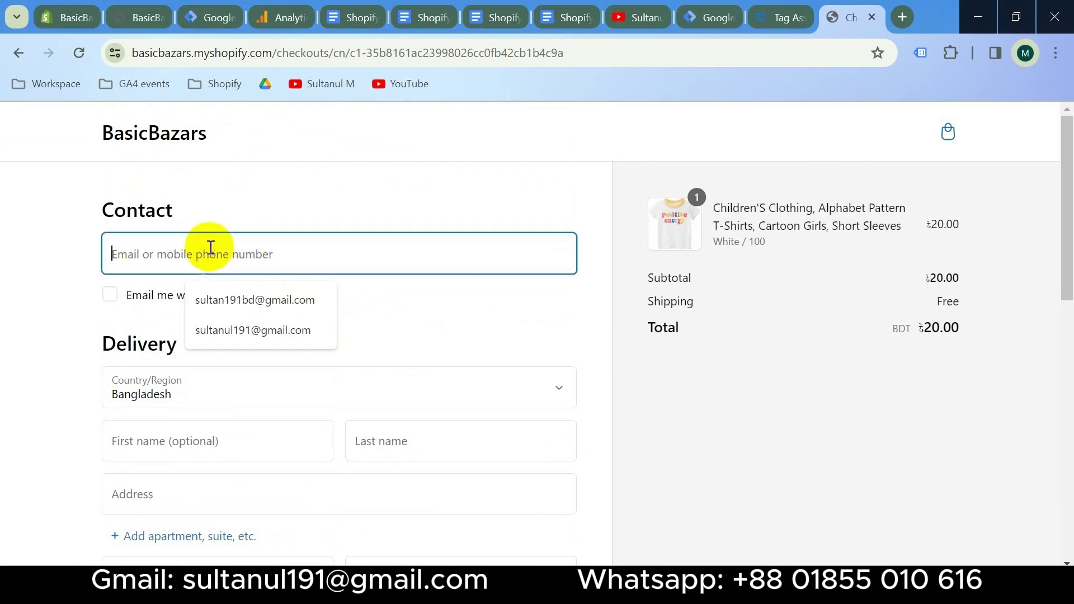
click(268, 299)
scroll(398, 308, down, 6)
Pay for the test order with card number 1, expiry 03/33 and security code 111
click(371, 307)
text(1)
click(192, 360)
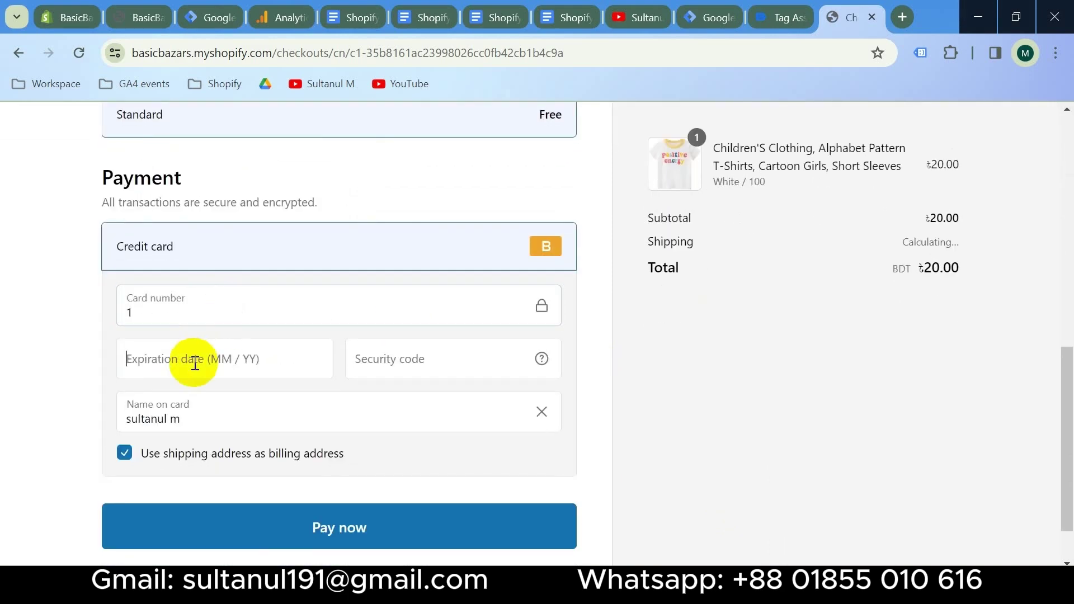
text(0333)
click(396, 365)
text(111)
scroll(396, 364, down, 1)
click(366, 461)
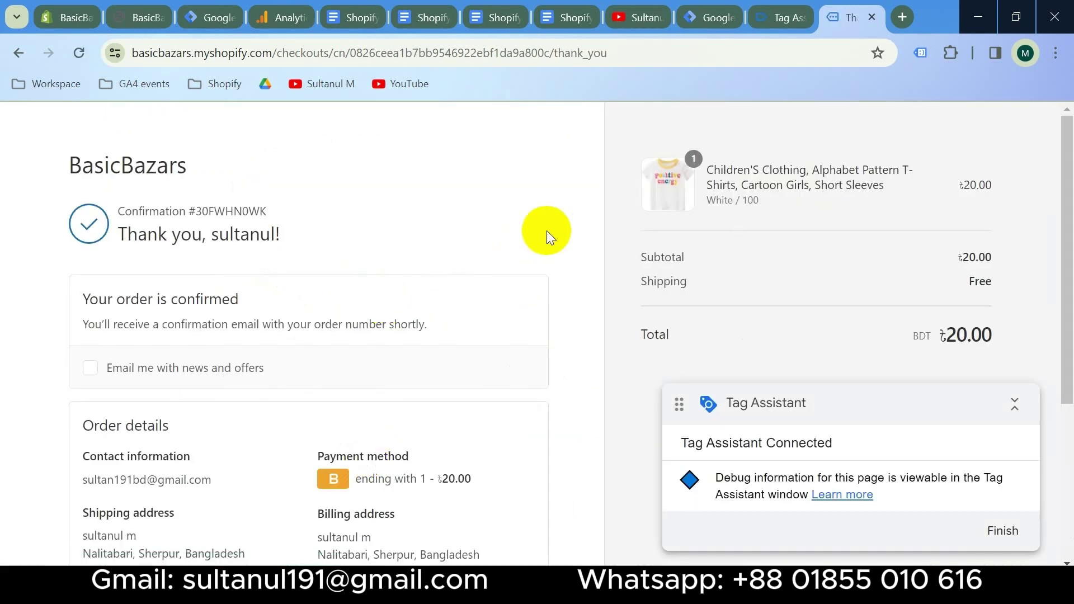
click(776, 15)
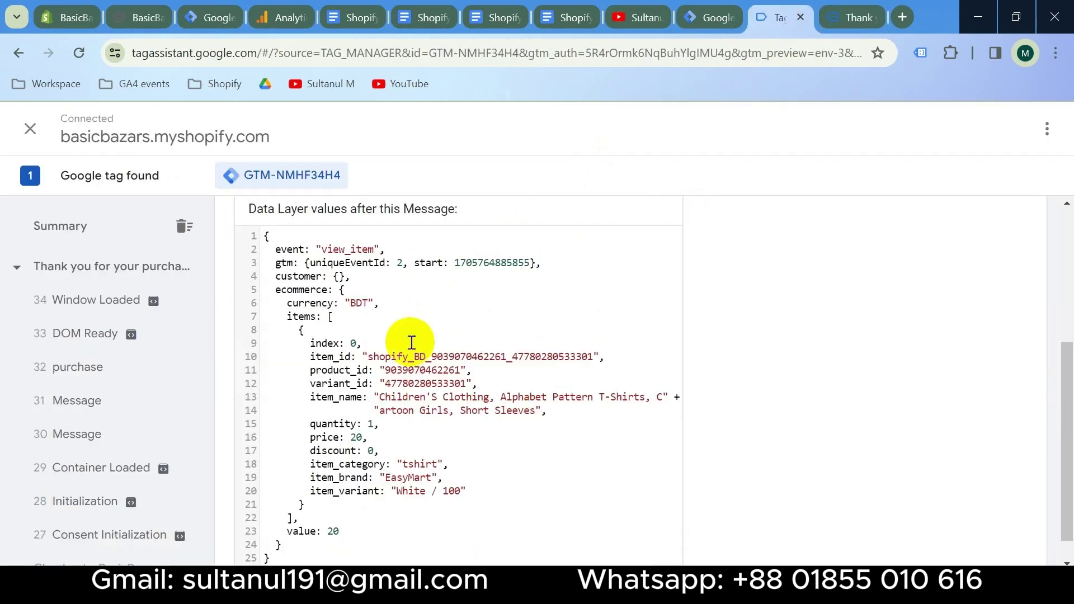
Review the data layers of the purchase and begin_checkout events
click(109, 382)
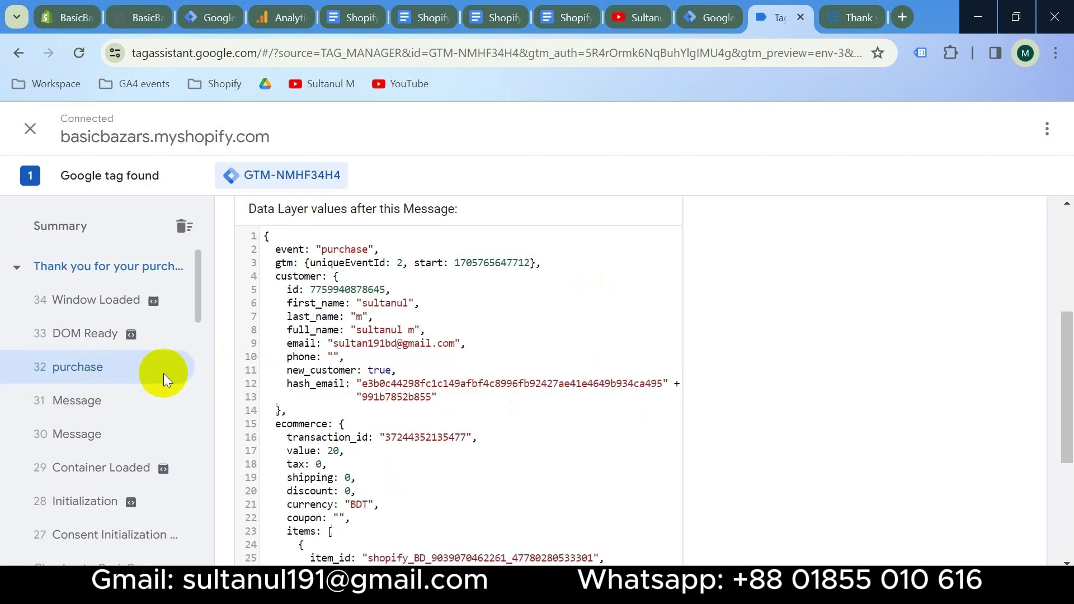
scroll(455, 374, up, 5)
scroll(461, 375, down, 7)
scroll(461, 375, down, 1)
scroll(108, 379, down, 6)
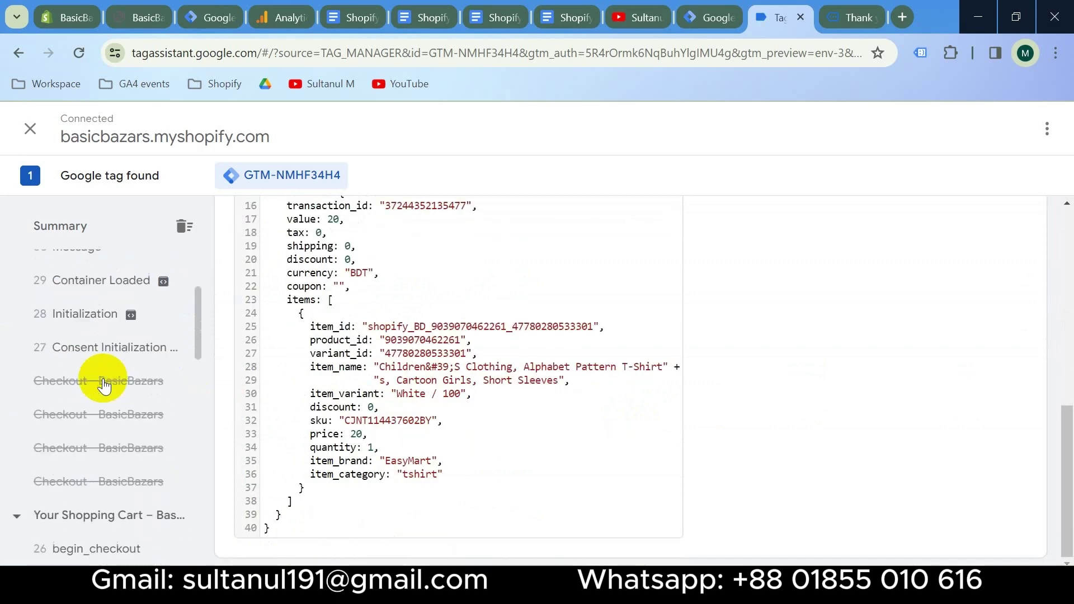
click(91, 319)
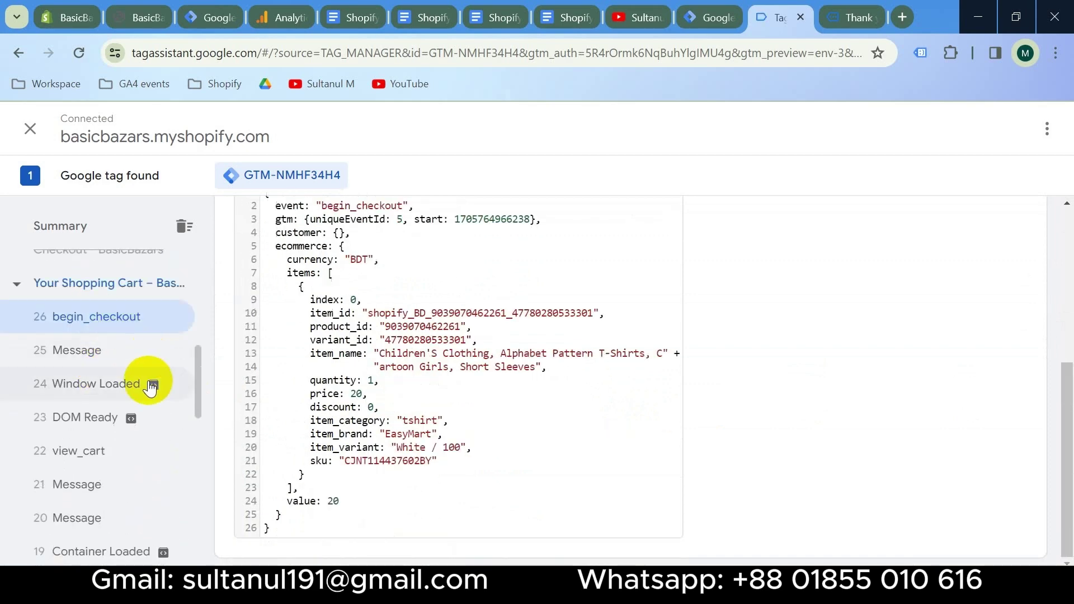
Review the data layers of the view_cart, add_to_cart and view_item events
scroll(135, 392, down, 2)
click(104, 363)
scroll(125, 383, down, 5)
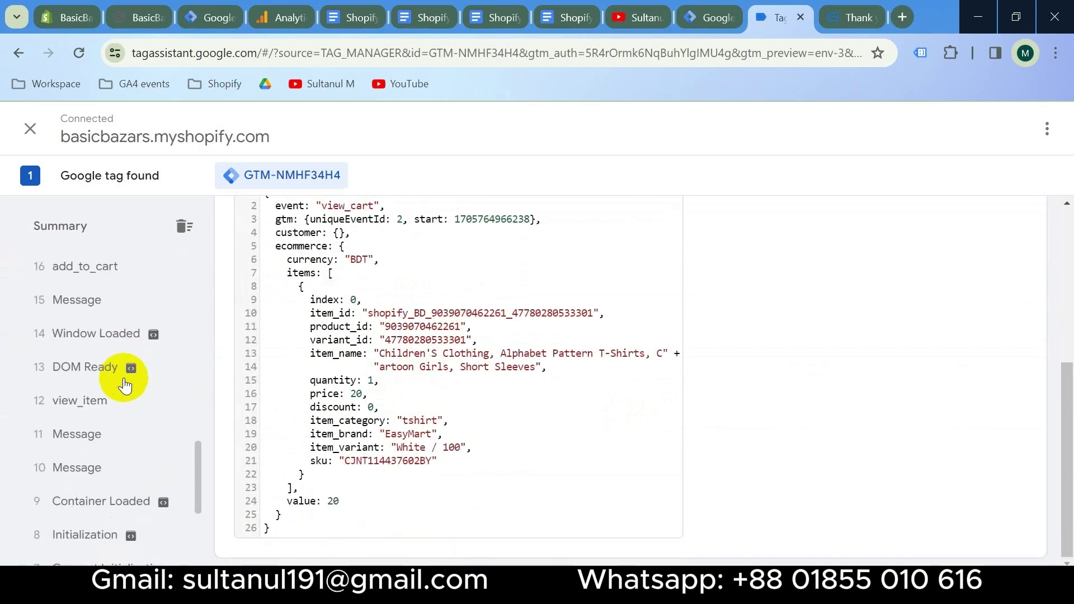
click(105, 267)
scroll(110, 401, down, 2)
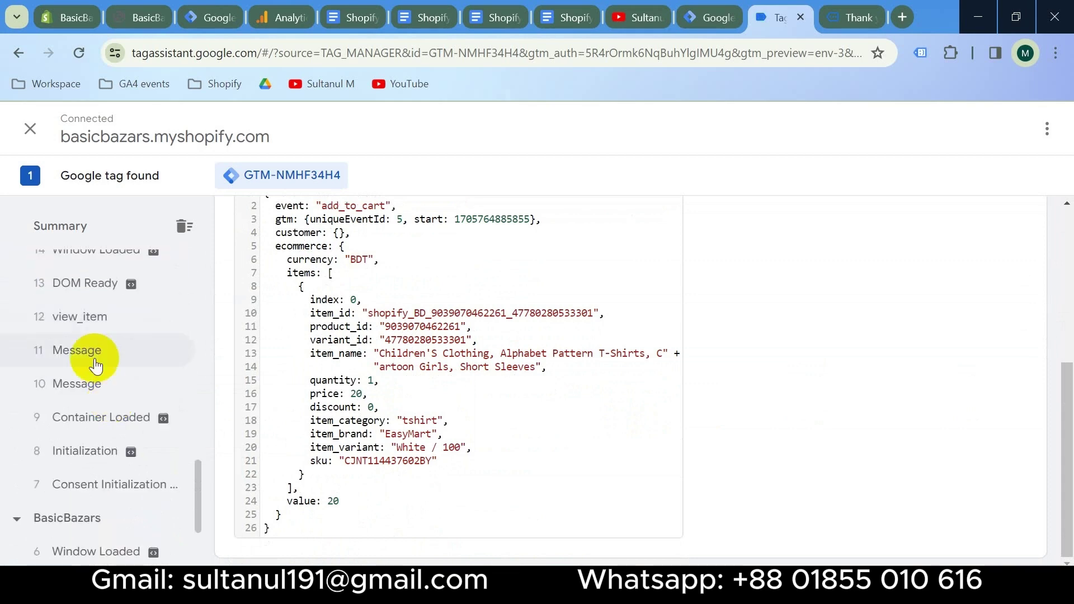
click(81, 315)
scroll(121, 422, down, 3)
scroll(109, 427, up, 3)
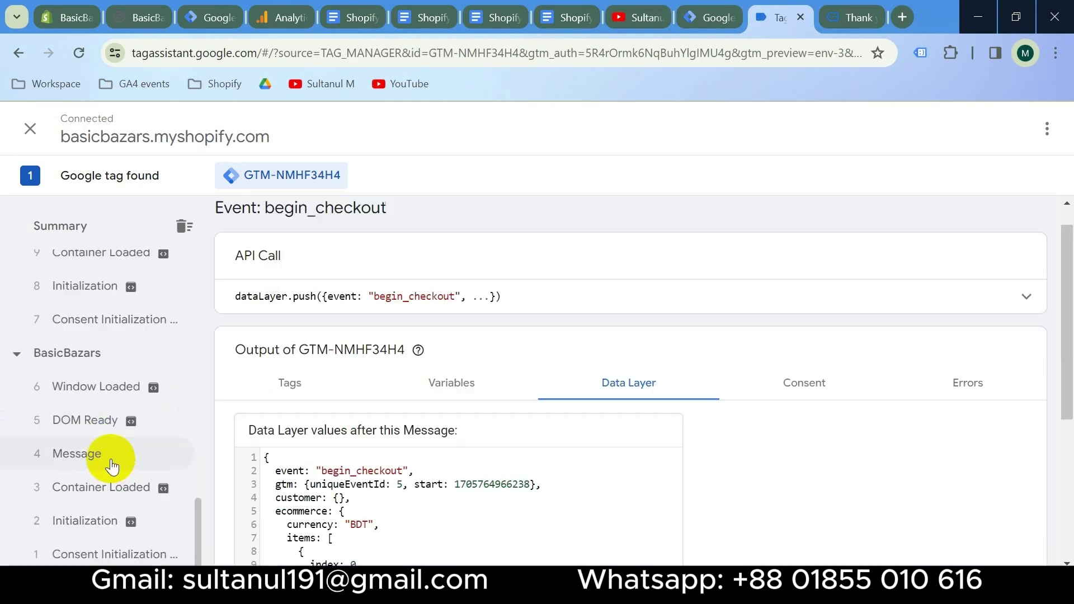
scroll(110, 464, up, 5)
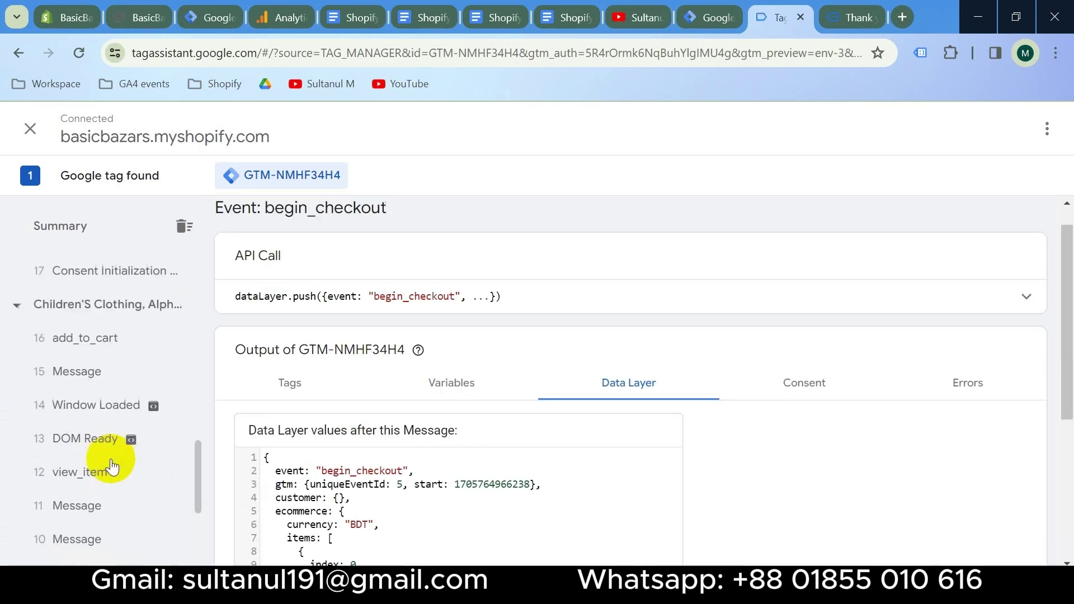
scroll(110, 466, up, 6)
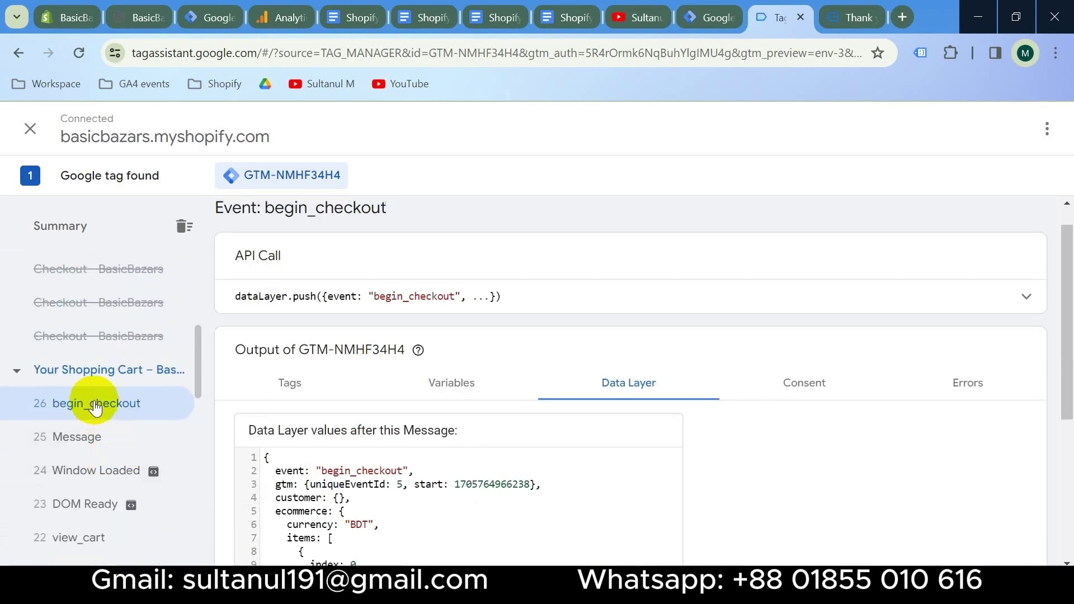
scroll(131, 434, down, 3)
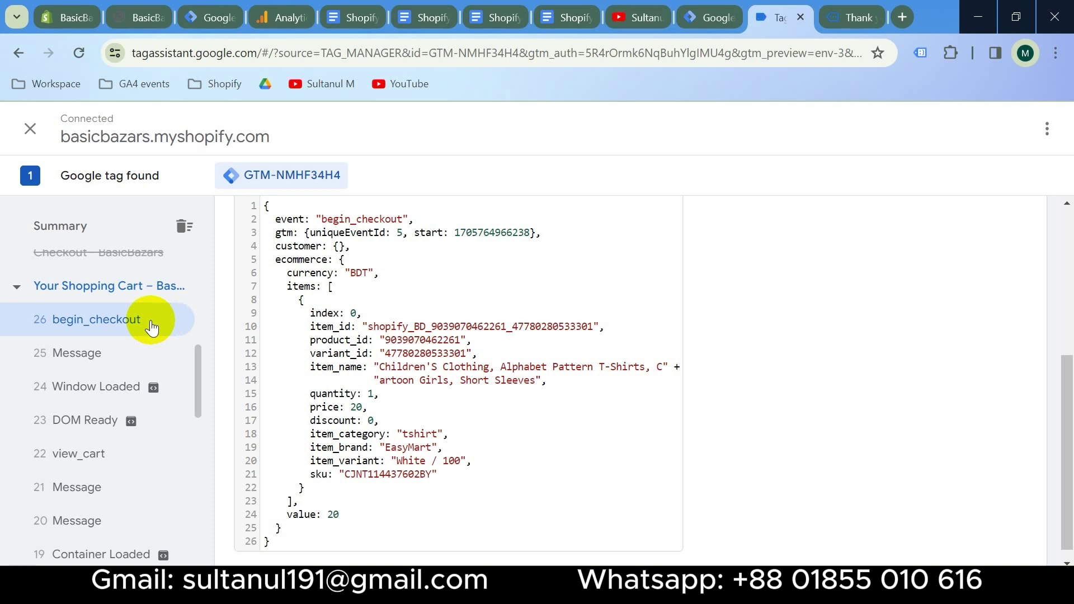
scroll(319, 385, up, 3)
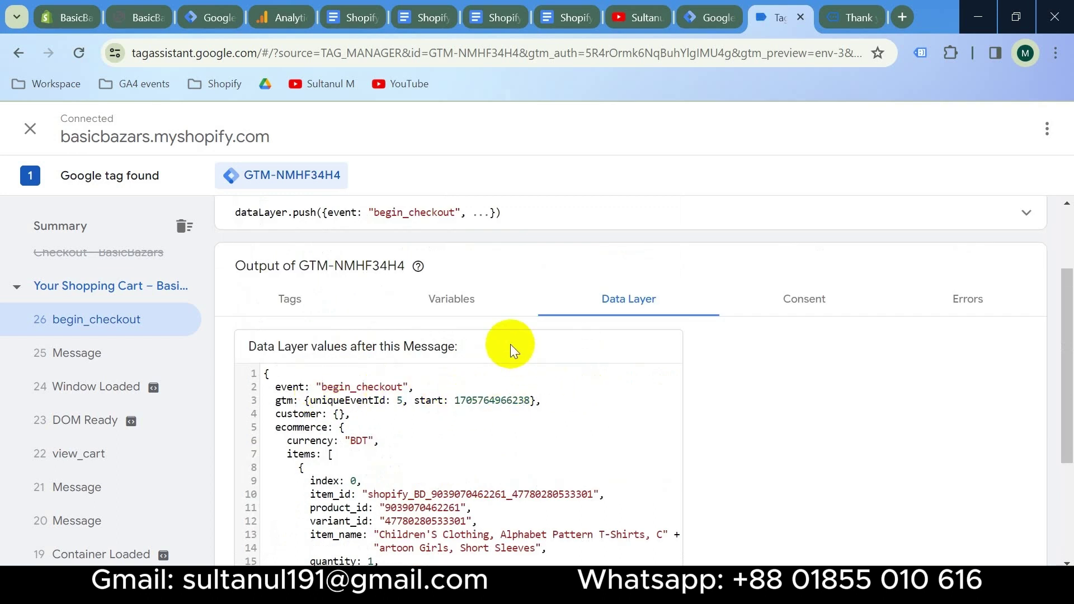
click(422, 19)
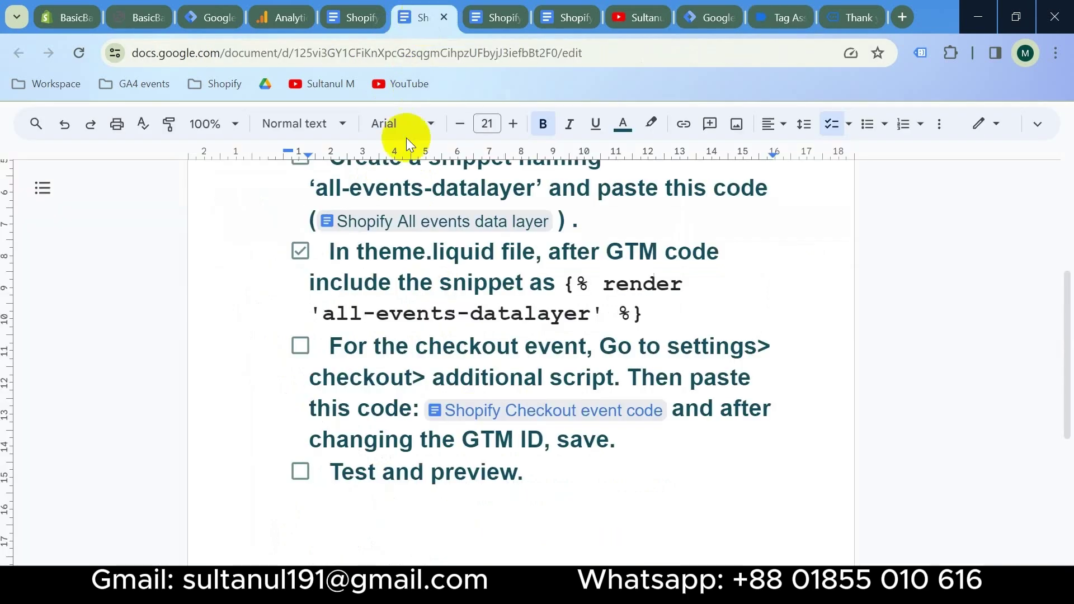
Tick checkout-event and Test and preview, then data layer enabling and GTM connection in Shopify Tracking setup
click(301, 347)
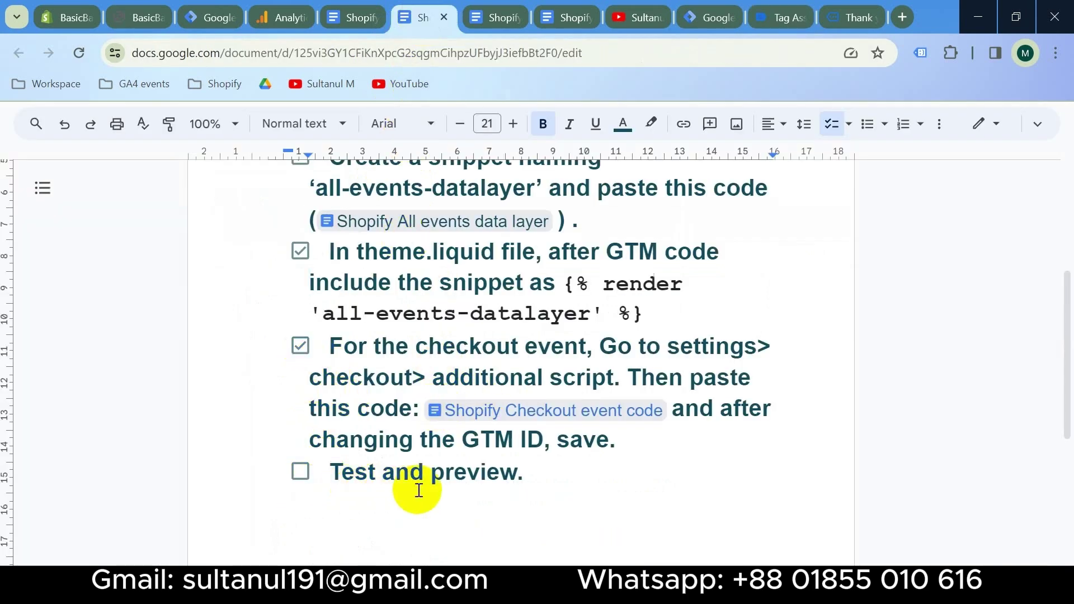
click(303, 474)
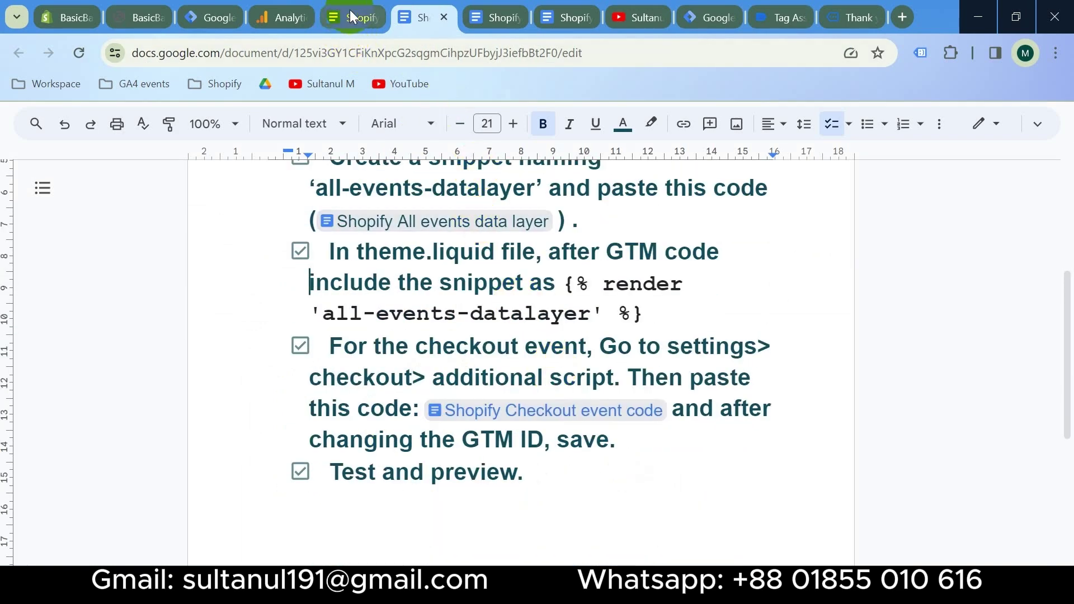
click(345, 15)
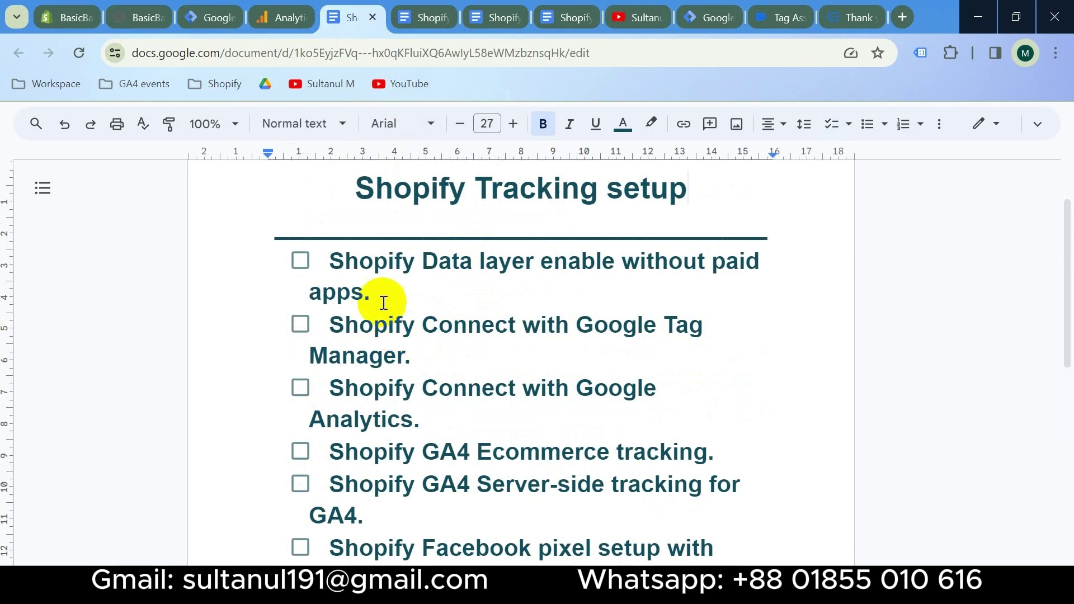
click(300, 261)
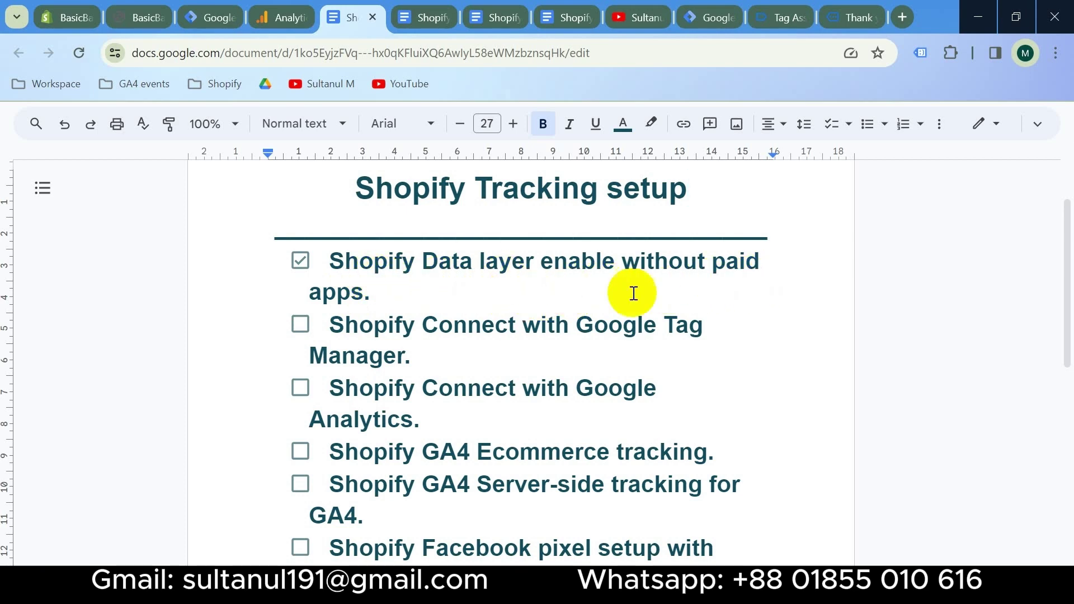
click(301, 324)
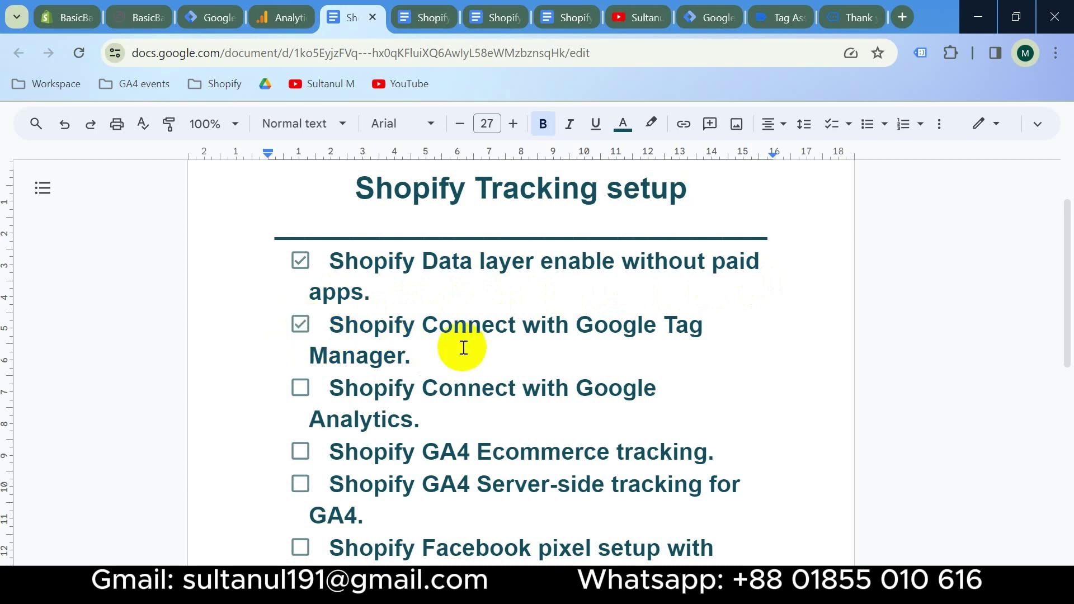